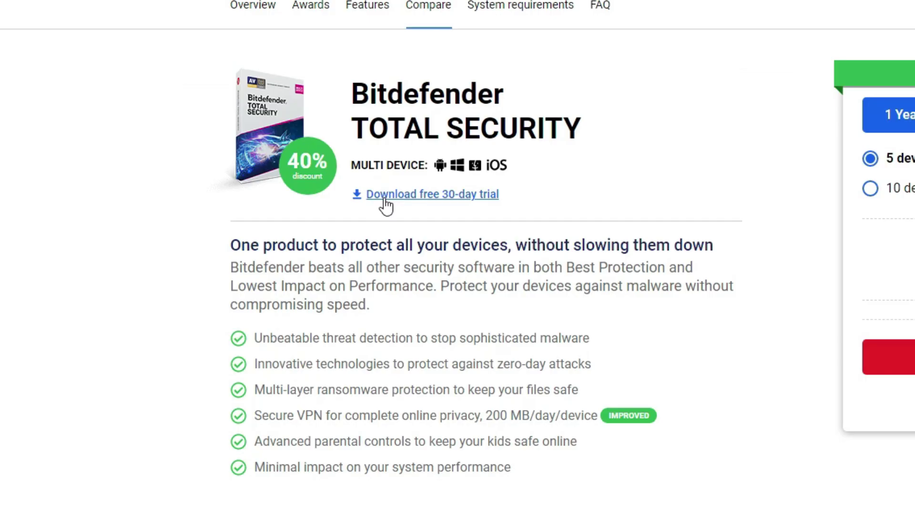
Step: Download the 30-day Total Security trial installer, bitdefender_tsecurity.exe, and show it in Downloads
{"action": "left_click", "coordinate": [385, 199]}
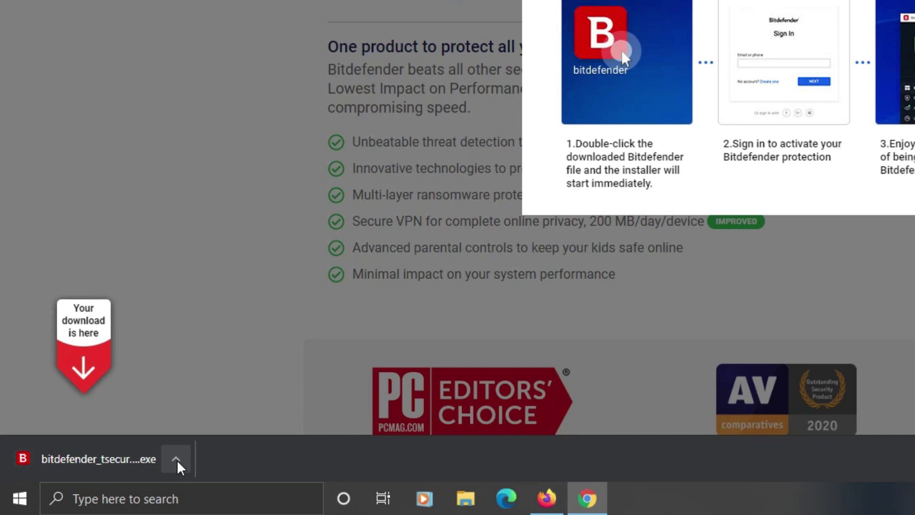
{"action": "left_click", "coordinate": [177, 460]}
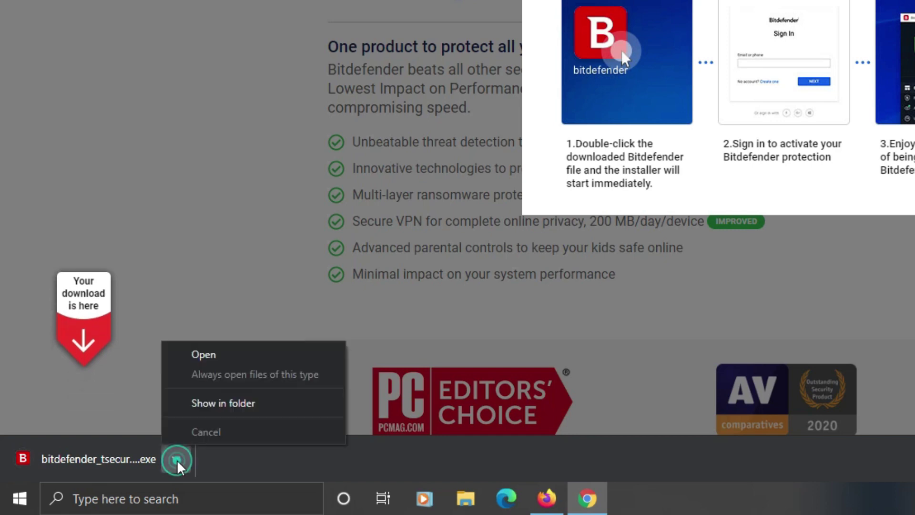
{"action": "left_click", "coordinate": [191, 408]}
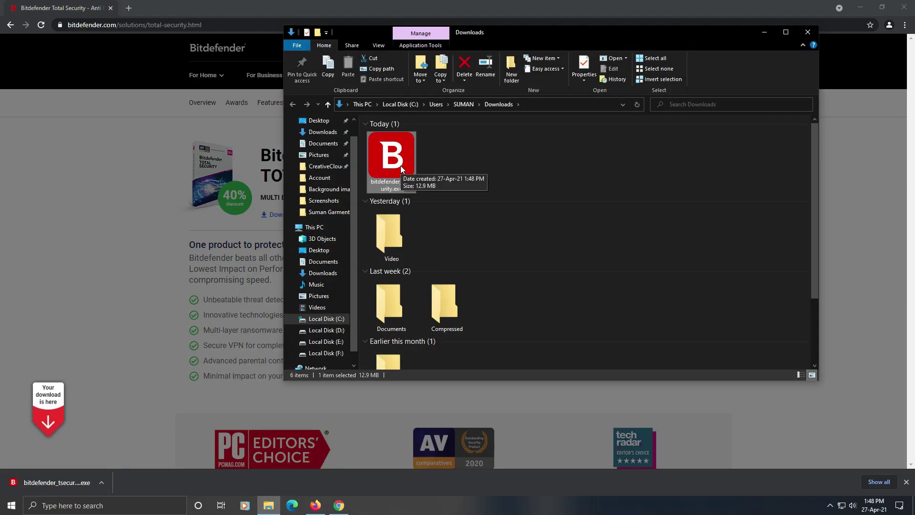
Step: Run the bitdefender_tsecurity.exe installer from Downloads as administrator
{"action": "right_click", "coordinate": [398, 161]}
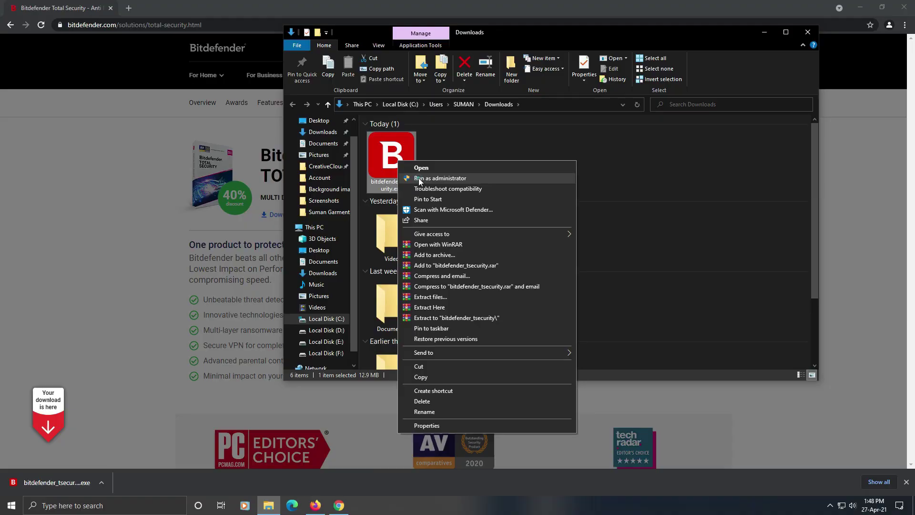
{"action": "left_click", "coordinate": [271, 178]}
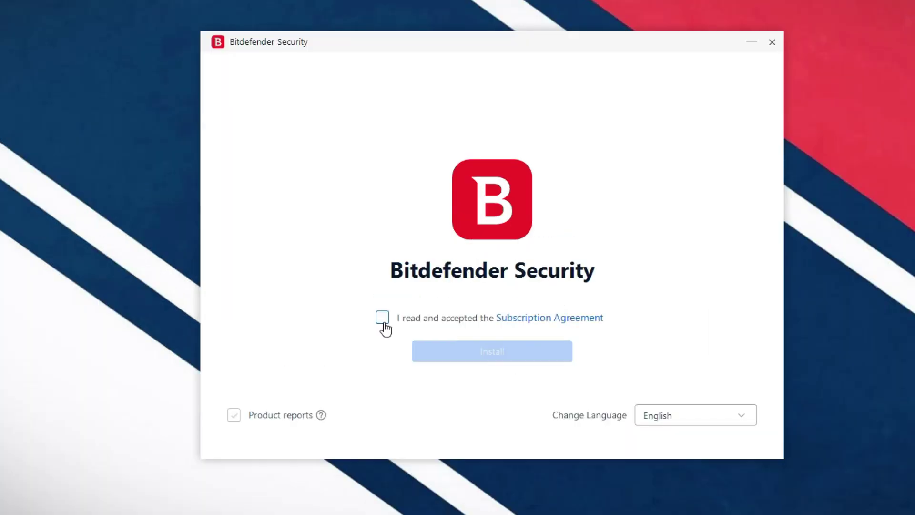
Step: Accept the Subscription Agreement and install Bitdefender Security
{"action": "left_click", "coordinate": [383, 322]}
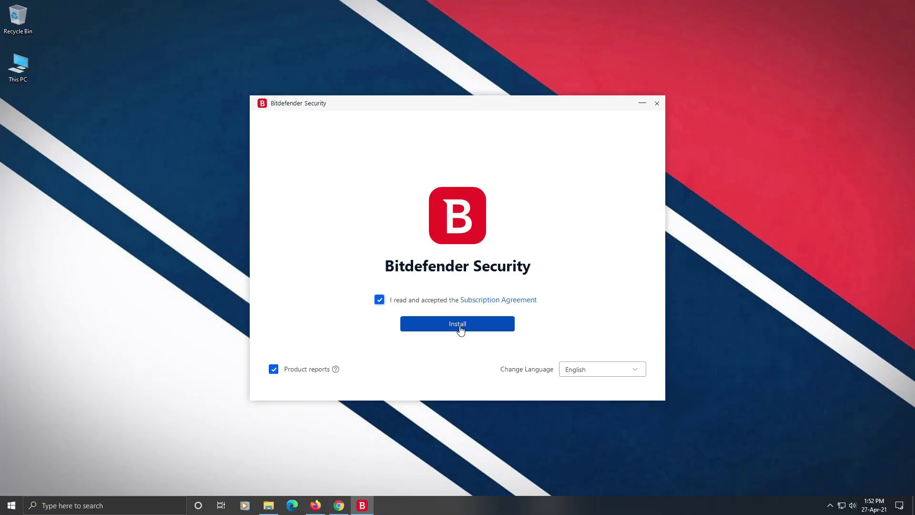
{"action": "left_click", "coordinate": [459, 325]}
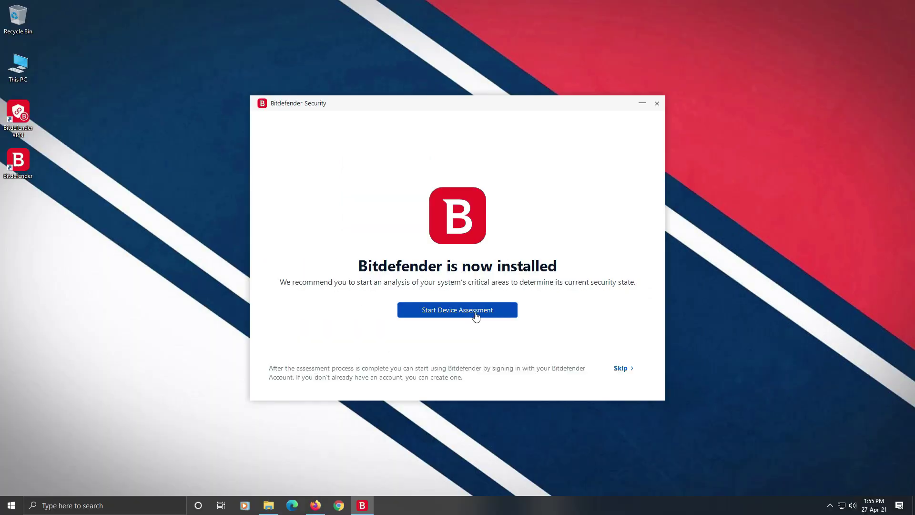
Step: Run the device assessment, which finds no threats, then start creating a Bitdefender account
{"action": "left_click", "coordinate": [414, 339]}
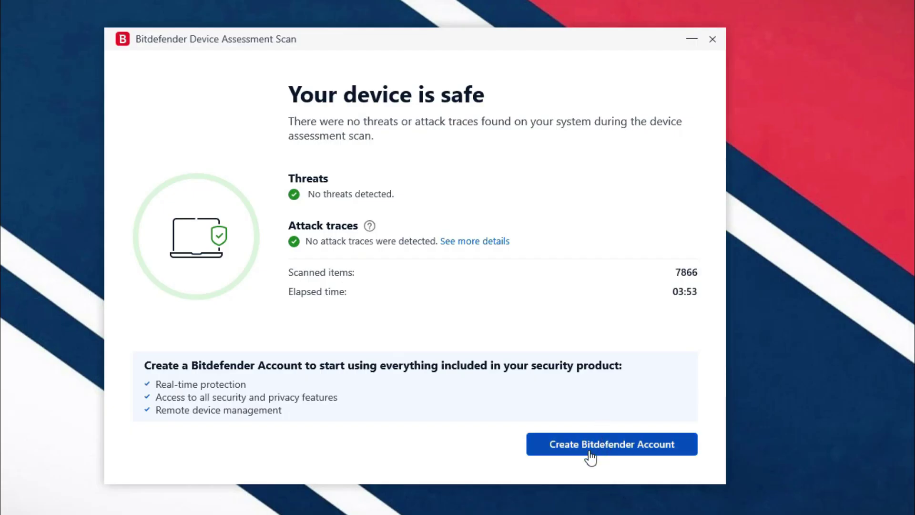
{"action": "left_click", "coordinate": [589, 452]}
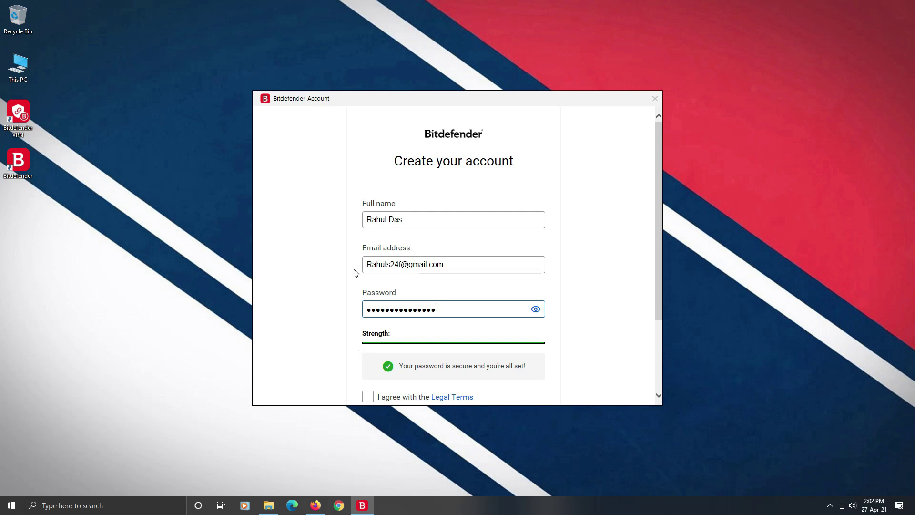
Step: Agree to the Legal Terms and create the Bitdefender account
{"action": "scroll", "coordinate": [356, 274], "scroll_direction": "down", "scroll_amount": 2}
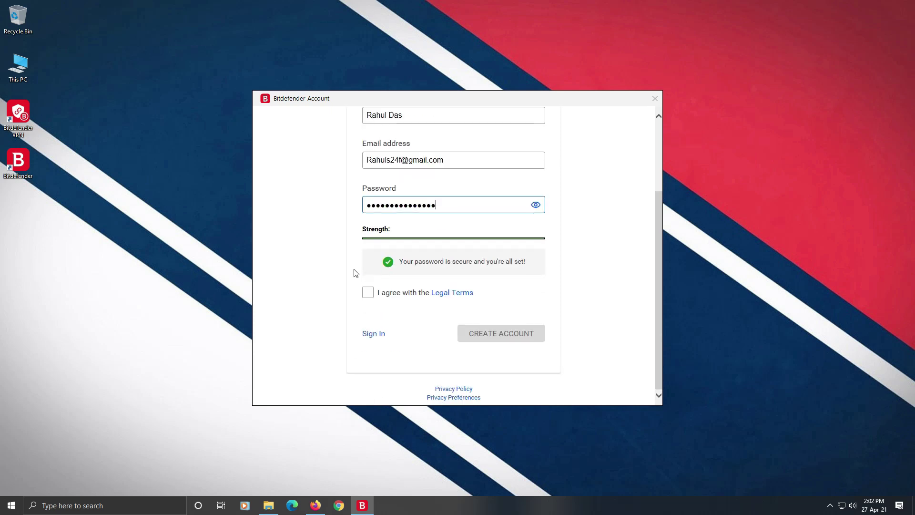
{"action": "left_click", "coordinate": [369, 293]}
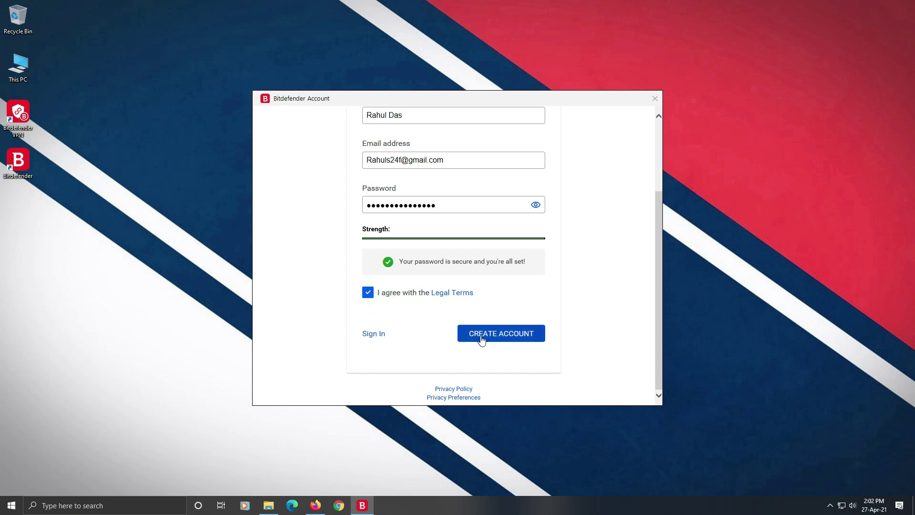
{"action": "left_click", "coordinate": [518, 339]}
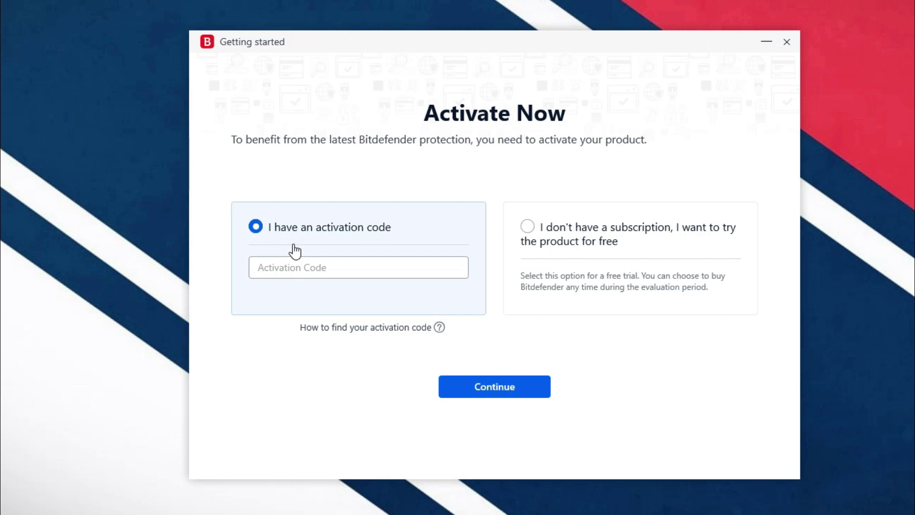
Step: Choose the free trial instead of an activation code and finish setup to reach the dashboard
{"action": "left_click", "coordinate": [288, 268]}
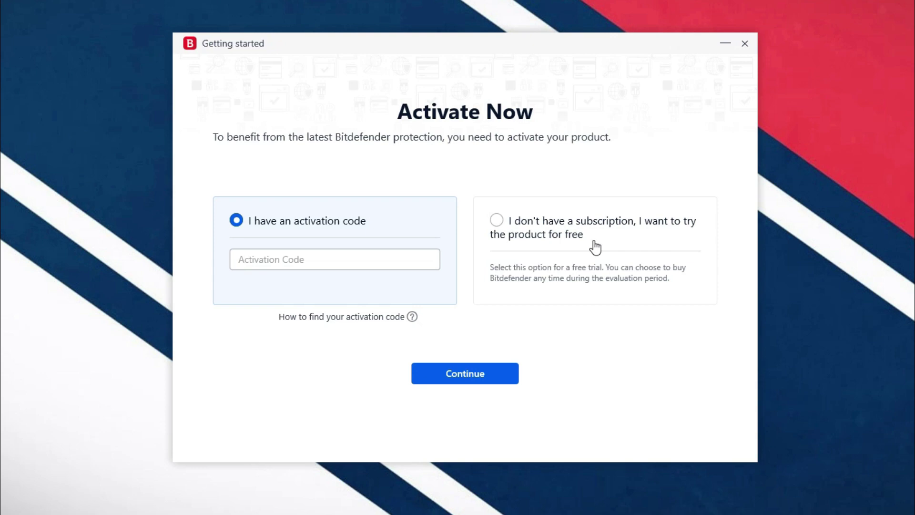
{"action": "left_click", "coordinate": [492, 225]}
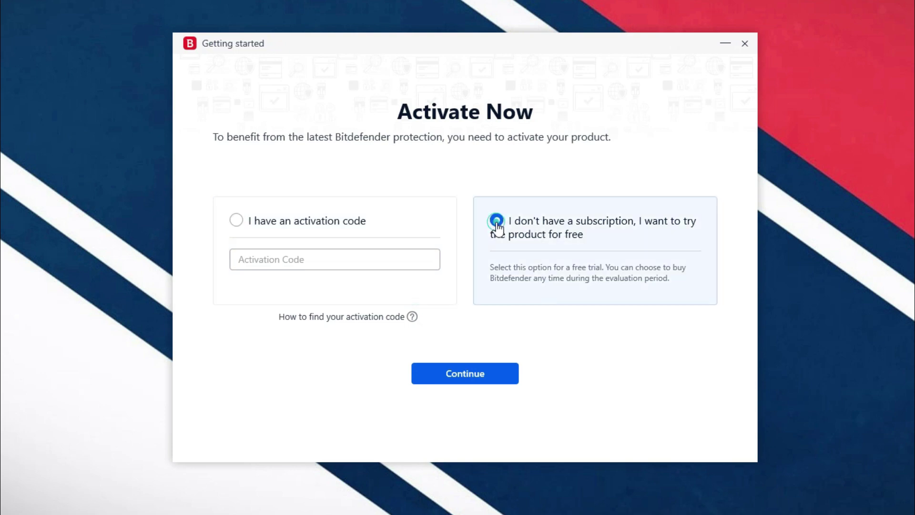
{"action": "left_click", "coordinate": [464, 377]}
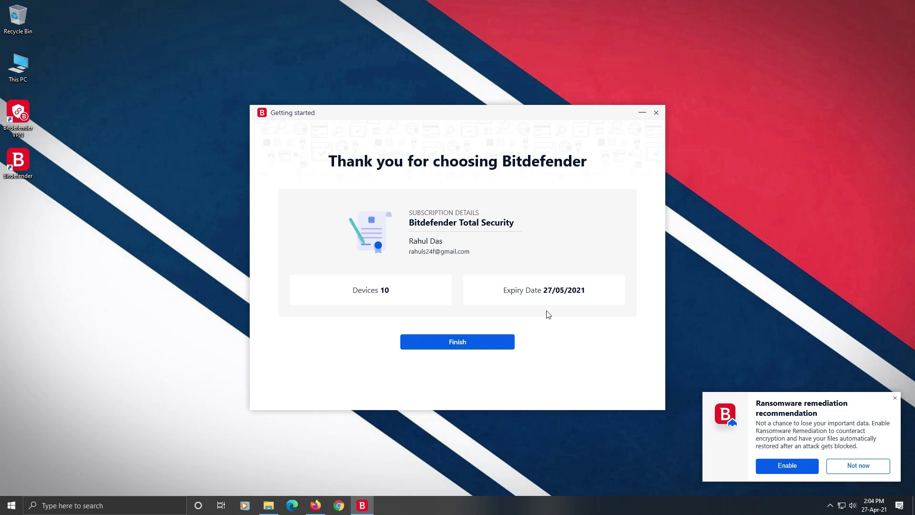
{"action": "left_click", "coordinate": [452, 344]}
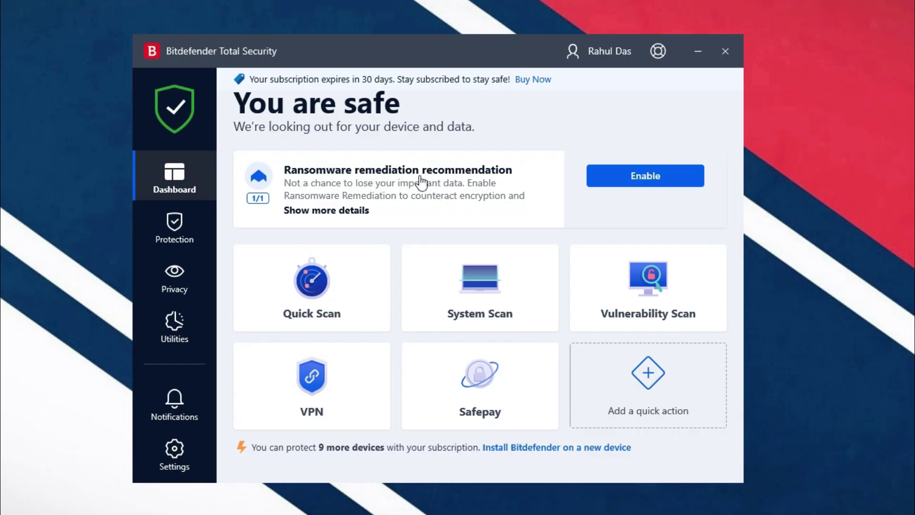
Step: Turn on ransomware remediation, add Wallets as a dashboard quick action, and go to Protection
{"action": "left_click", "coordinate": [648, 177]}
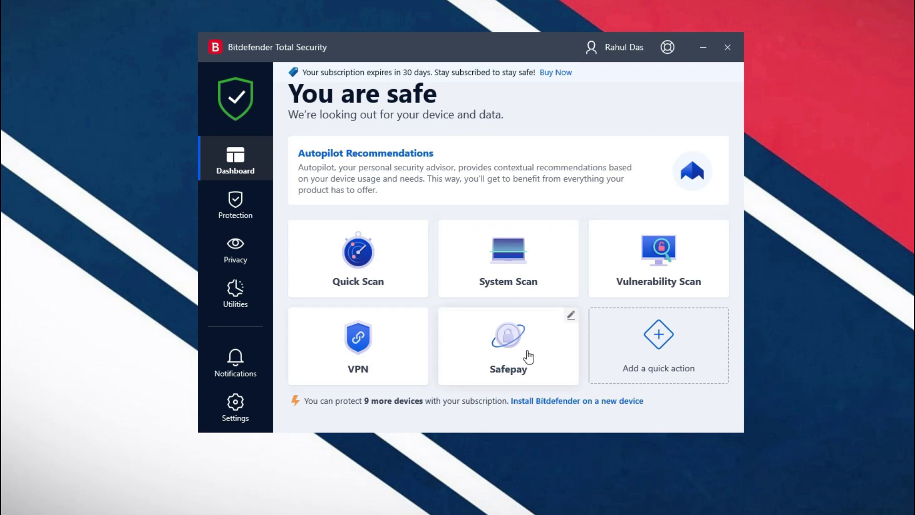
{"action": "left_click", "coordinate": [660, 355]}
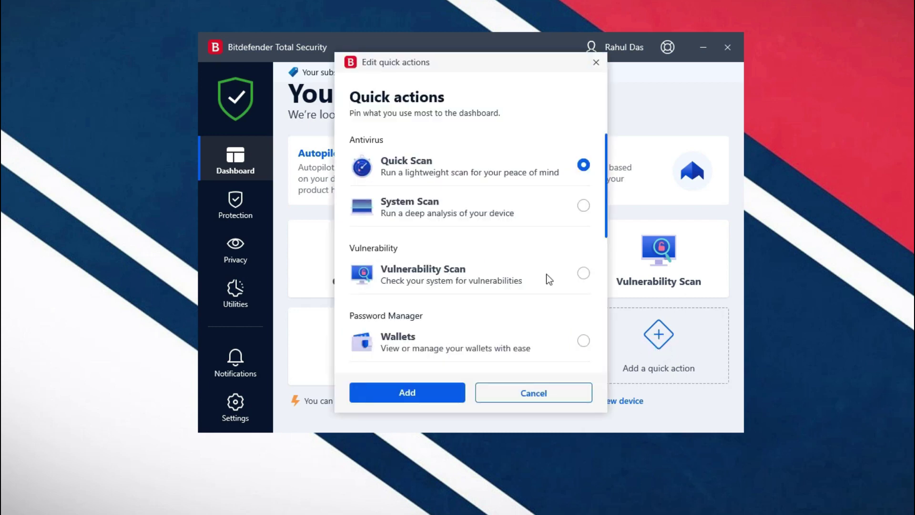
{"action": "left_click", "coordinate": [585, 341]}
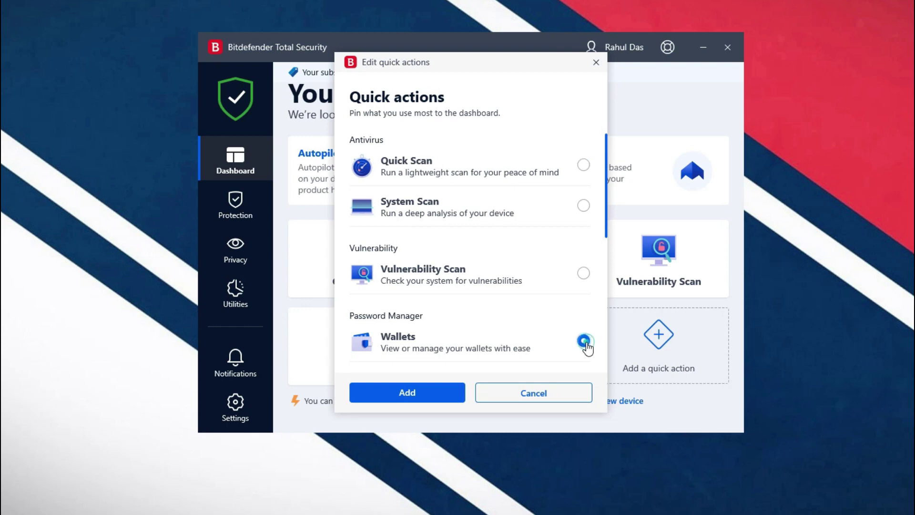
{"action": "left_click", "coordinate": [396, 399]}
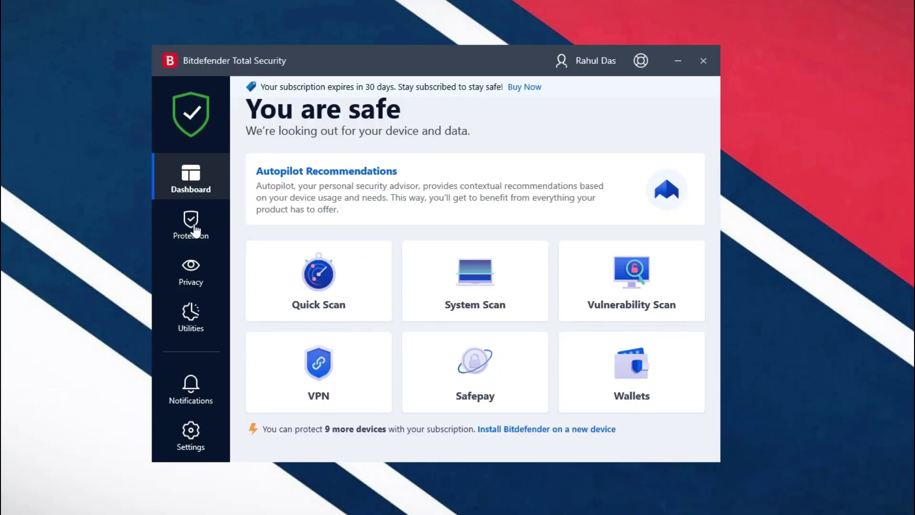
{"action": "left_click", "coordinate": [195, 230]}
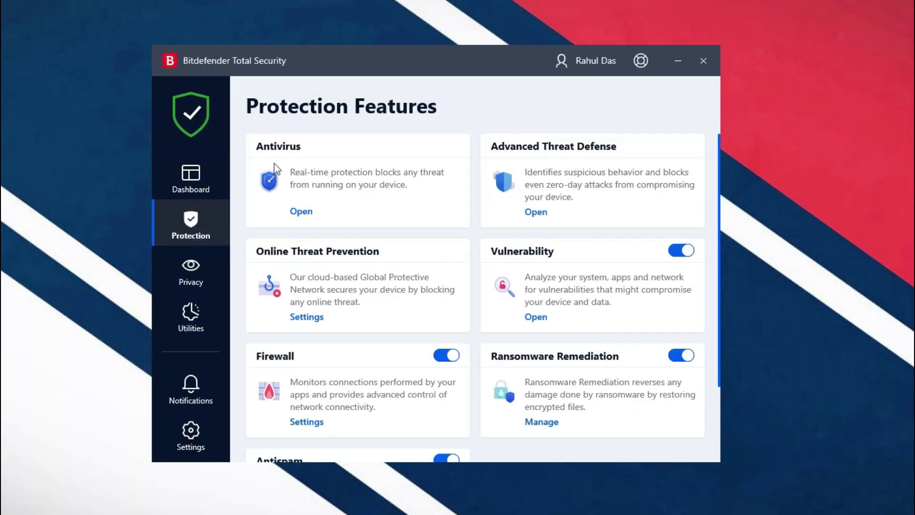
Step: Review the Antivirus exception and advanced scanning settings, then return to Protection Features
{"action": "left_click", "coordinate": [301, 210]}
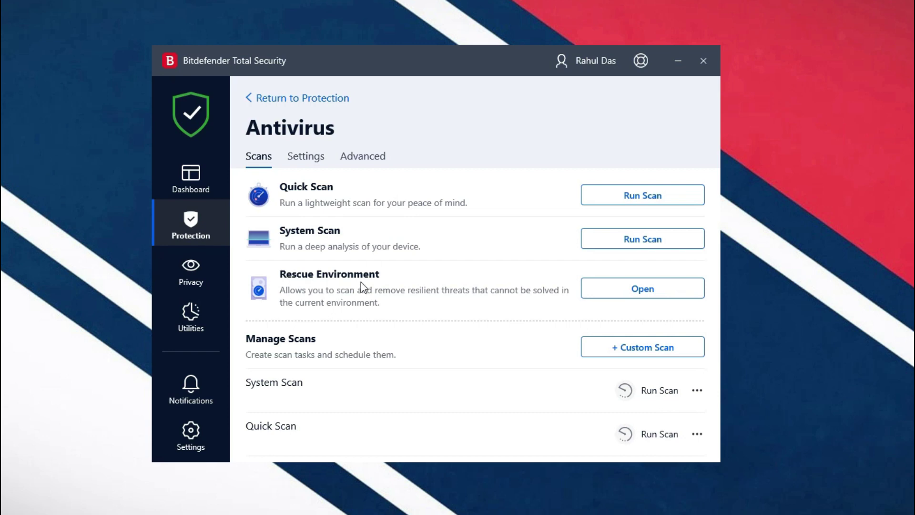
{"action": "left_click", "coordinate": [306, 155]}
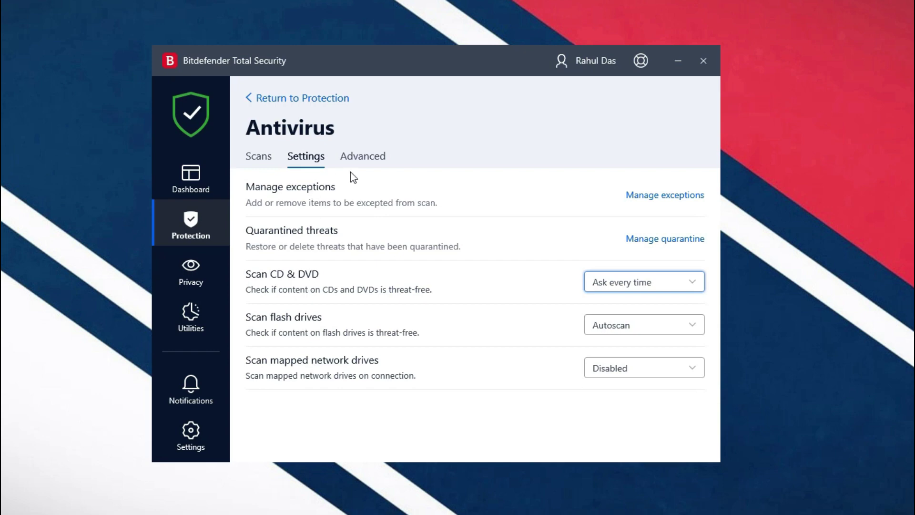
{"action": "left_click", "coordinate": [362, 159]}
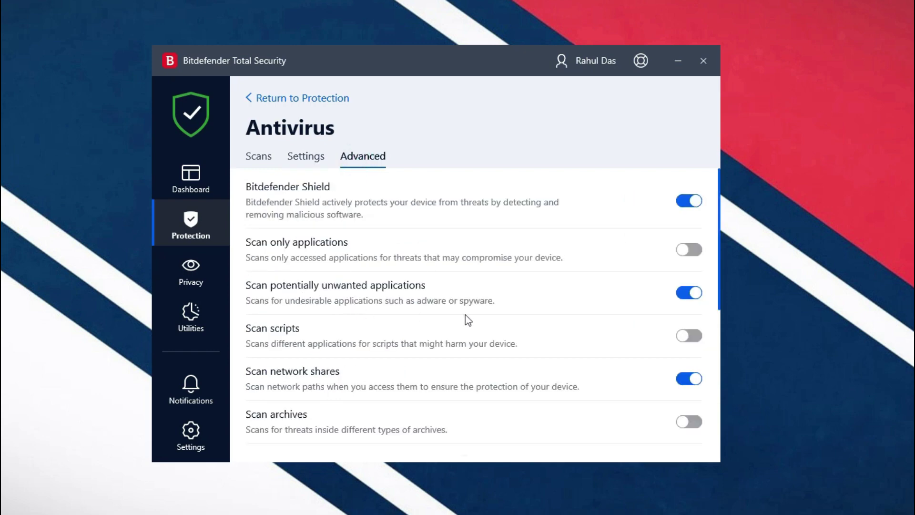
{"action": "scroll", "coordinate": [538, 322], "scroll_direction": "down", "scroll_amount": 2}
{"action": "scroll", "coordinate": [538, 322], "scroll_direction": "down", "scroll_amount": 4}
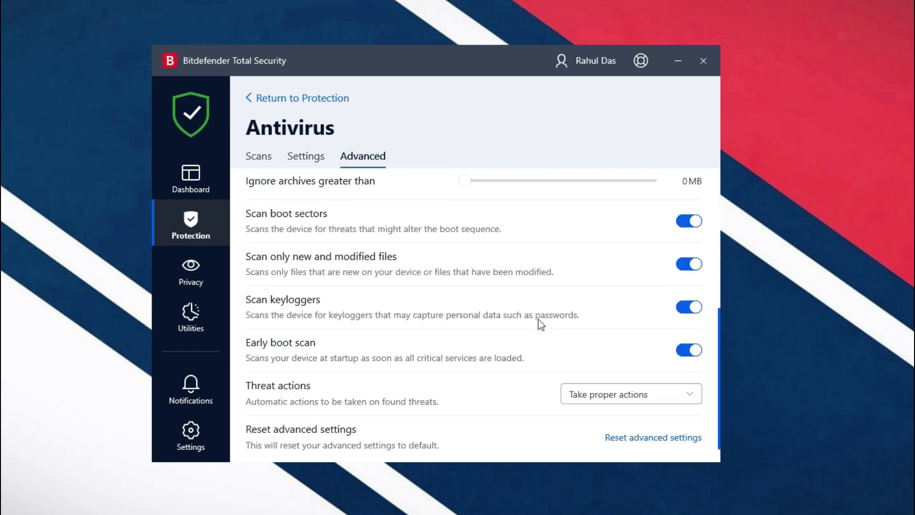
{"action": "left_click", "coordinate": [190, 236]}
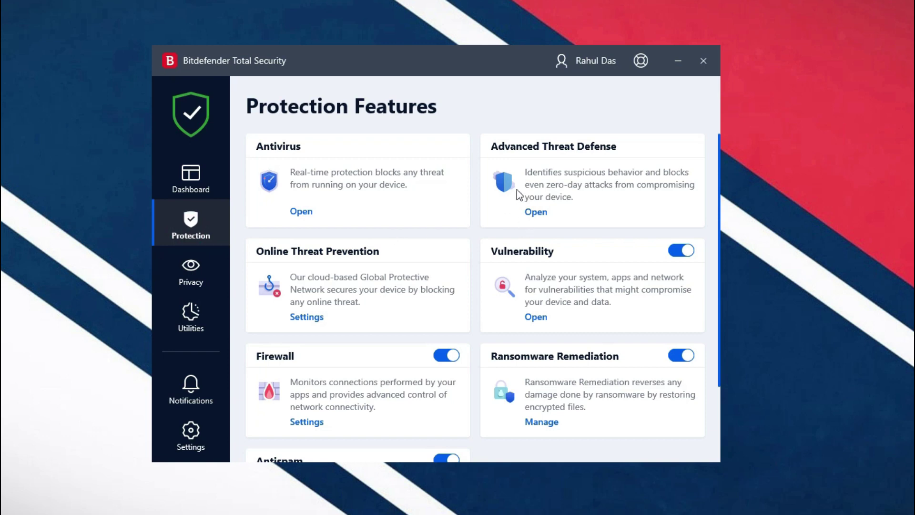
Step: Check the Advanced Threat Defense settings and go back to Protection Features
{"action": "left_click", "coordinate": [538, 212]}
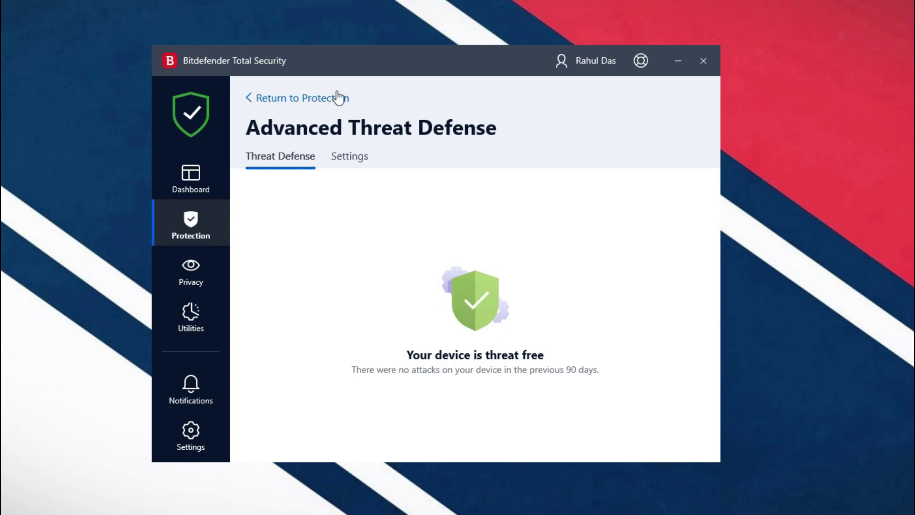
{"action": "left_click", "coordinate": [340, 160]}
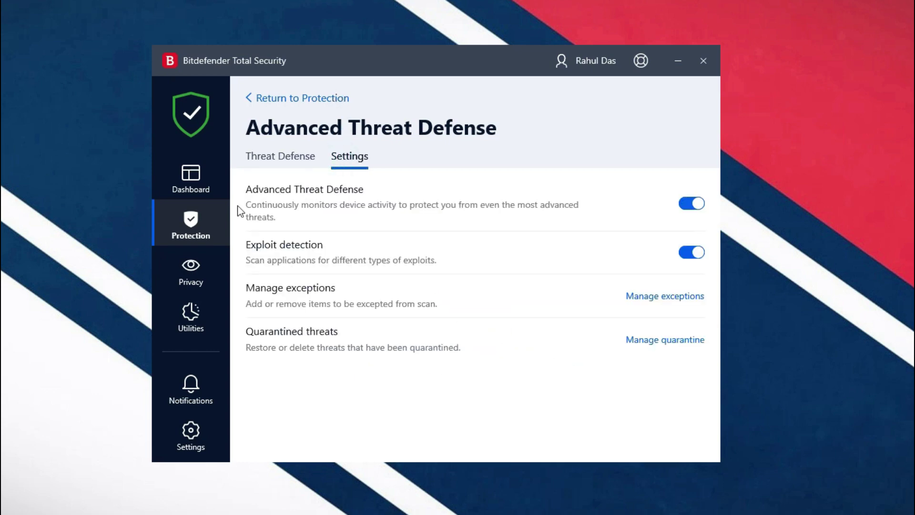
{"action": "left_click", "coordinate": [209, 218]}
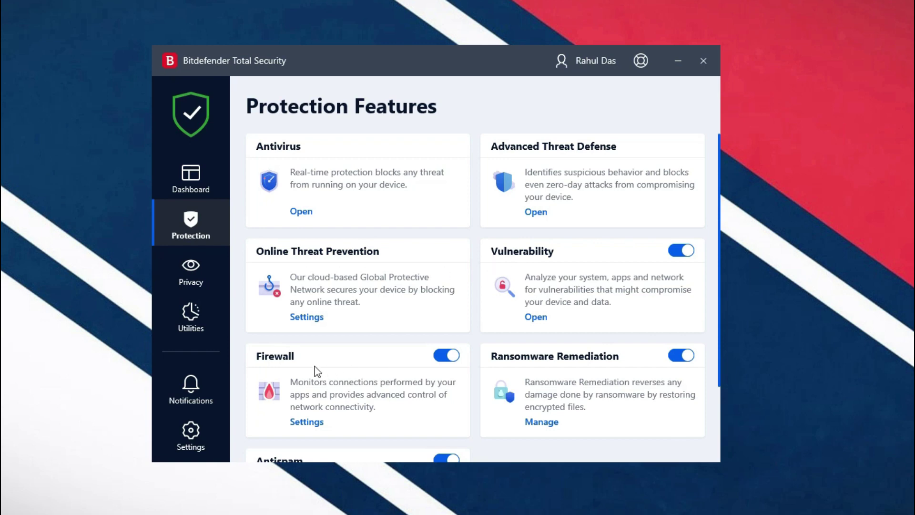
Step: Browse the Privacy Features page and the Dashboard overview
{"action": "scroll", "coordinate": [372, 369], "scroll_direction": "down", "scroll_amount": 2}
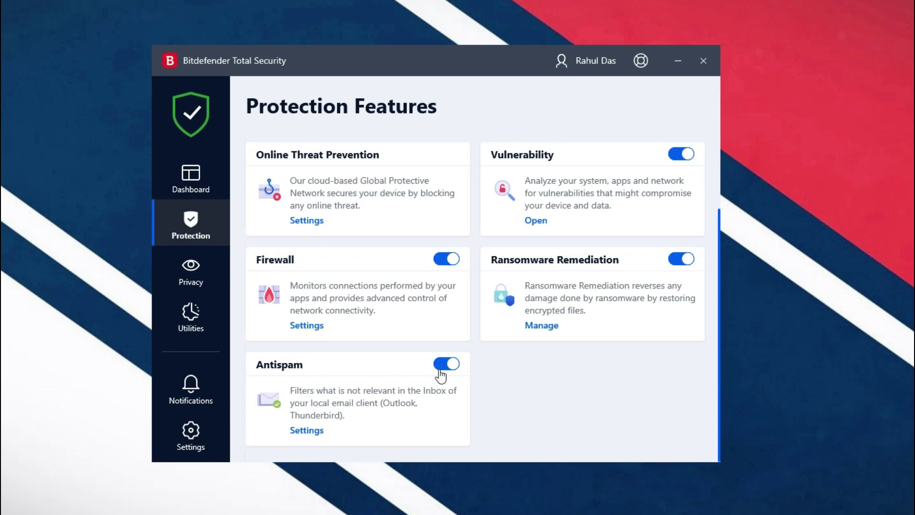
{"action": "left_click", "coordinate": [201, 280]}
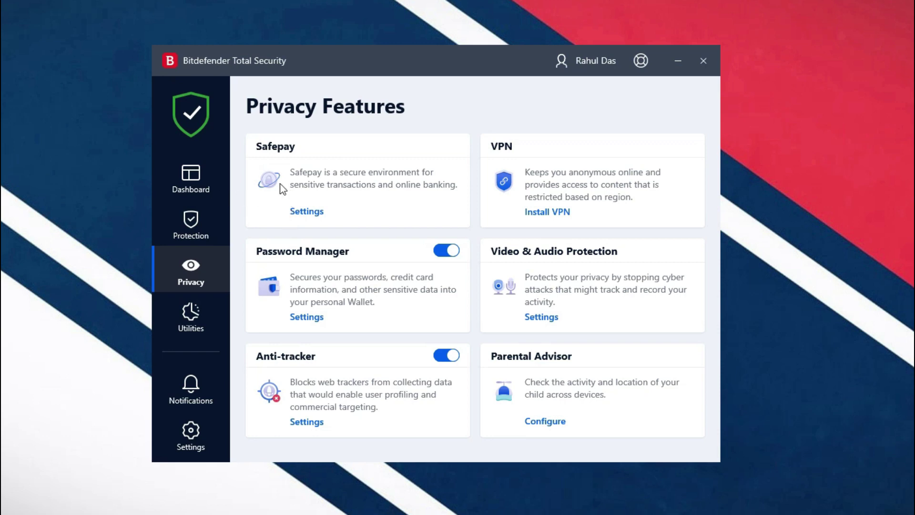
{"action": "left_click", "coordinate": [190, 186]}
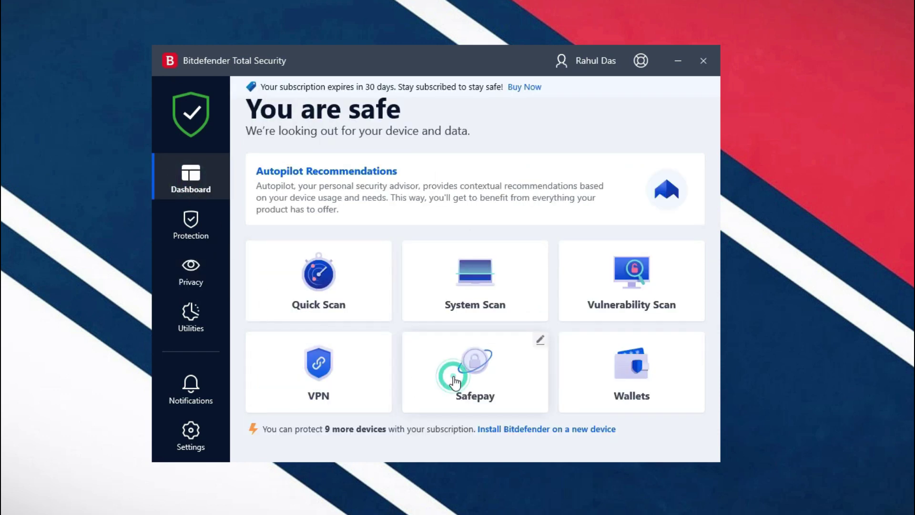
{"action": "left_click", "coordinate": [193, 271]}
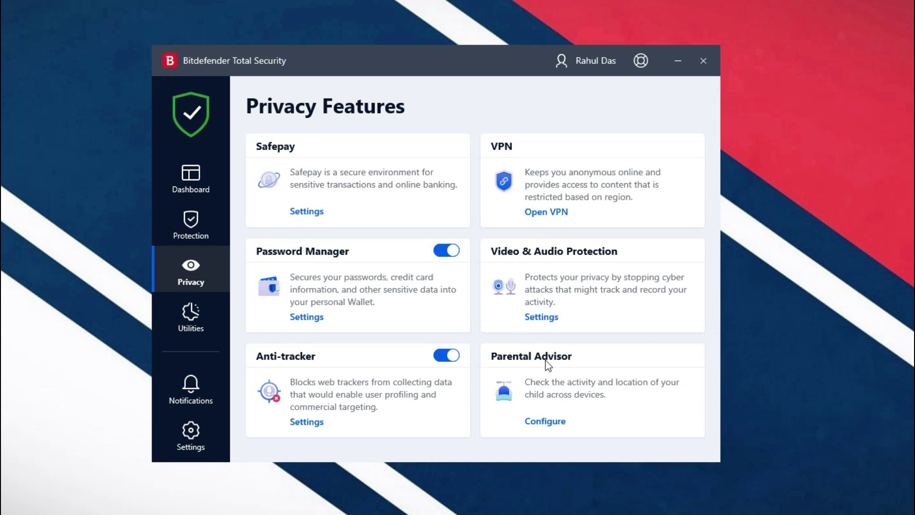
Step: Open Utilities and launch Anti-Theft's Bitdefender Central sign-in page
{"action": "left_click", "coordinate": [191, 321]}
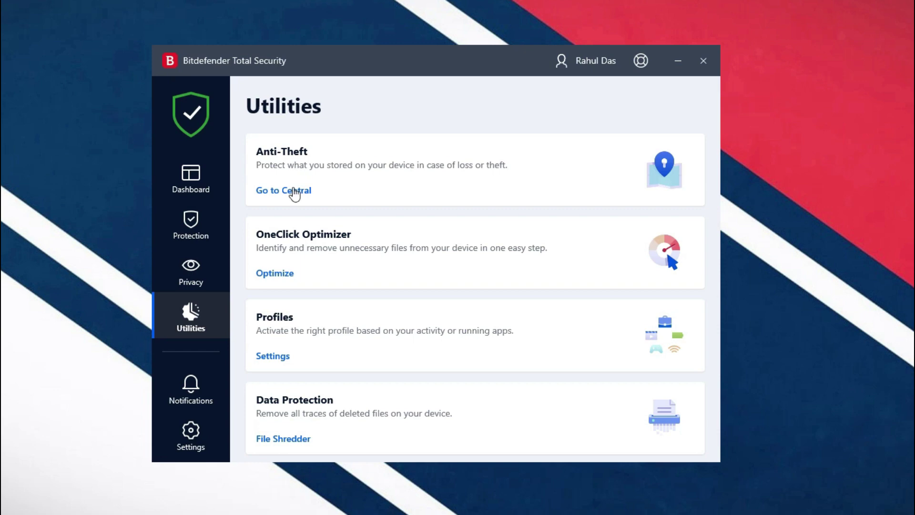
{"action": "left_click", "coordinate": [295, 192]}
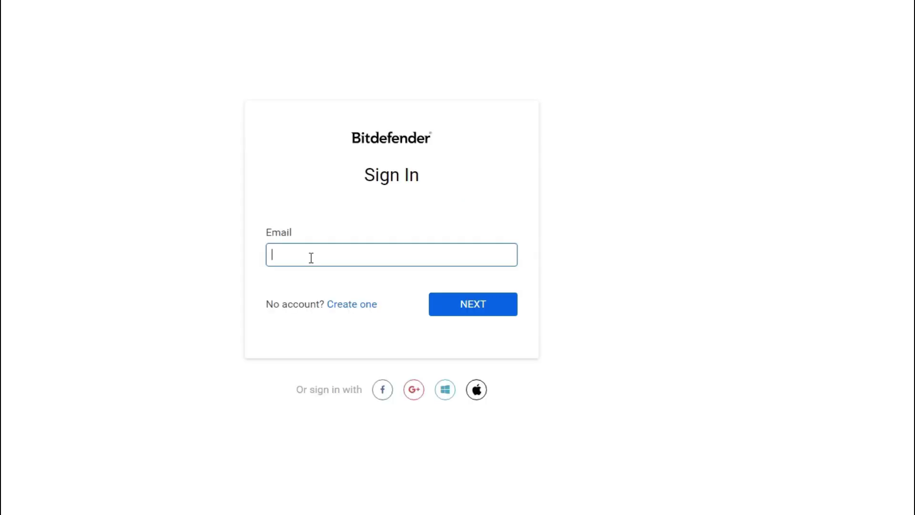
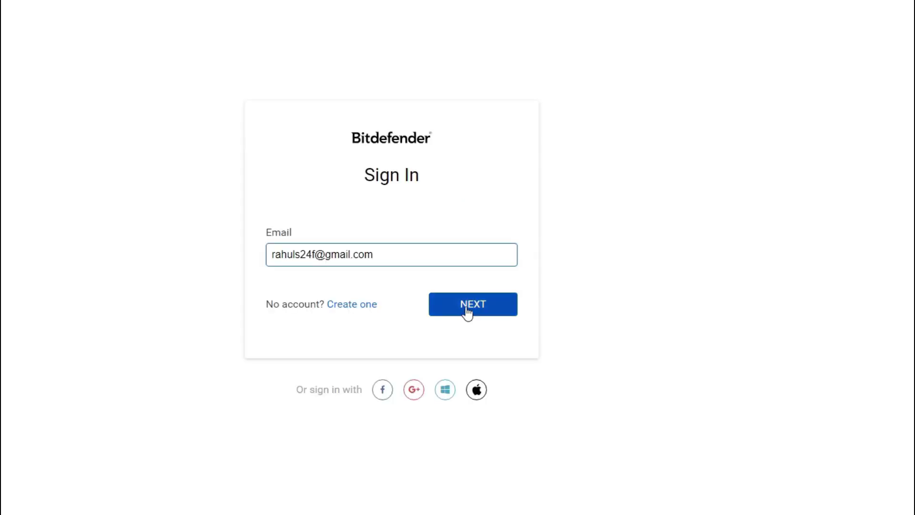
Step: Sign in to Bitdefender Central with the account e-mail and password
{"action": "left_click", "coordinate": [467, 313]}
{"action": "left_click", "coordinate": [302, 278]}
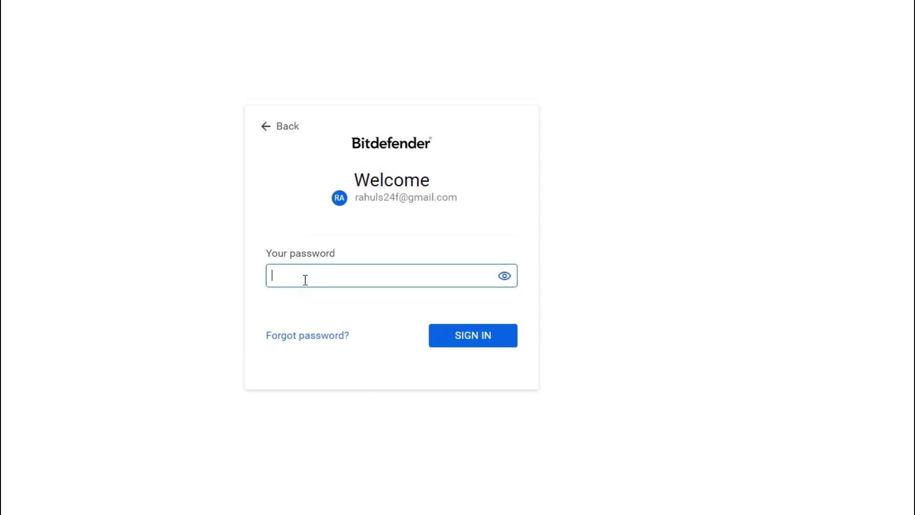
{"action": "type", "text": "•••••••••••••••"}
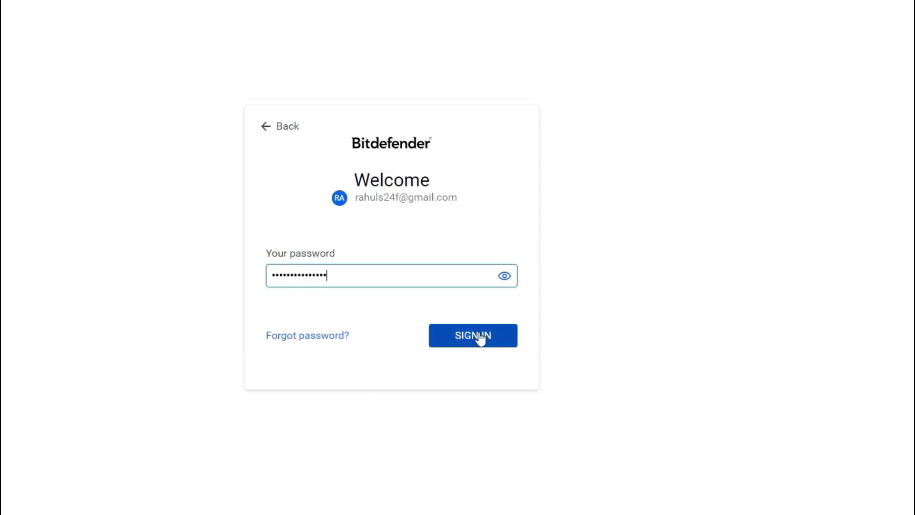
{"action": "left_click", "coordinate": [480, 337]}
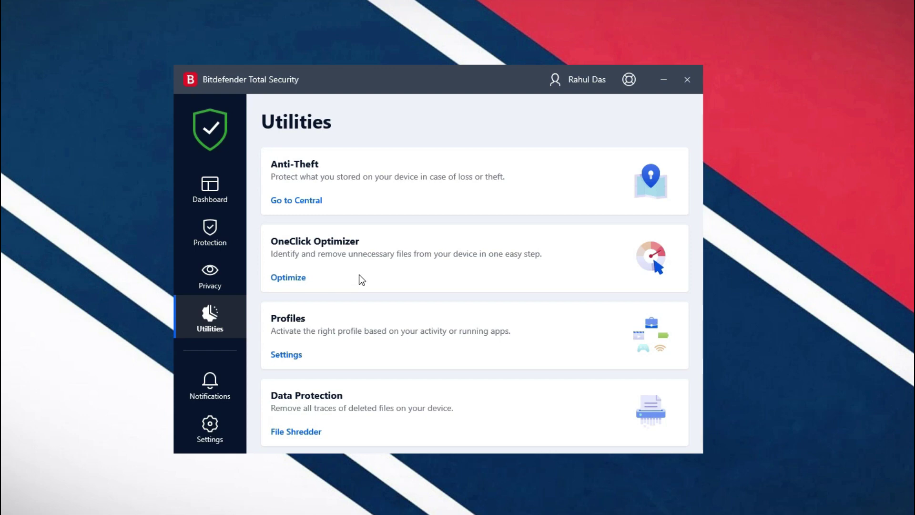
Step: Run OneClick Optimizer to fix 20 issues and clean 7.78 MB, then close its results
{"action": "left_click", "coordinate": [295, 281]}
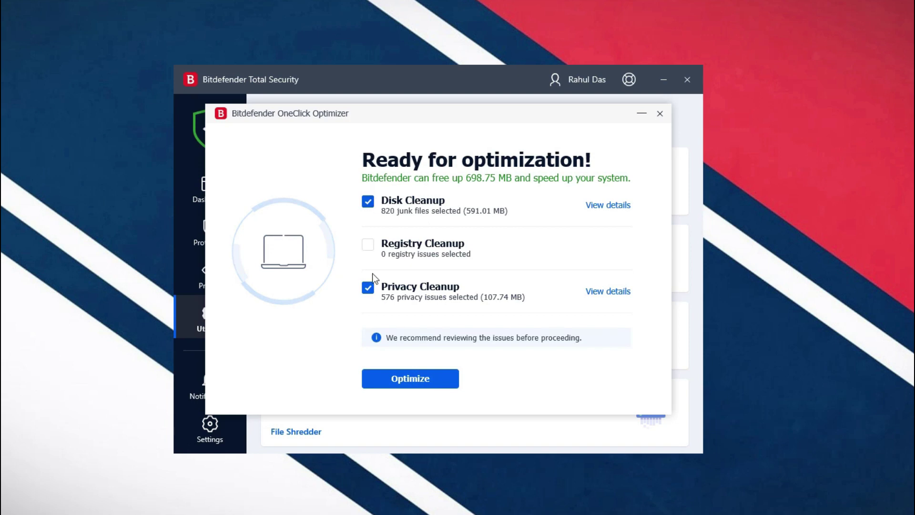
{"action": "left_click", "coordinate": [413, 382]}
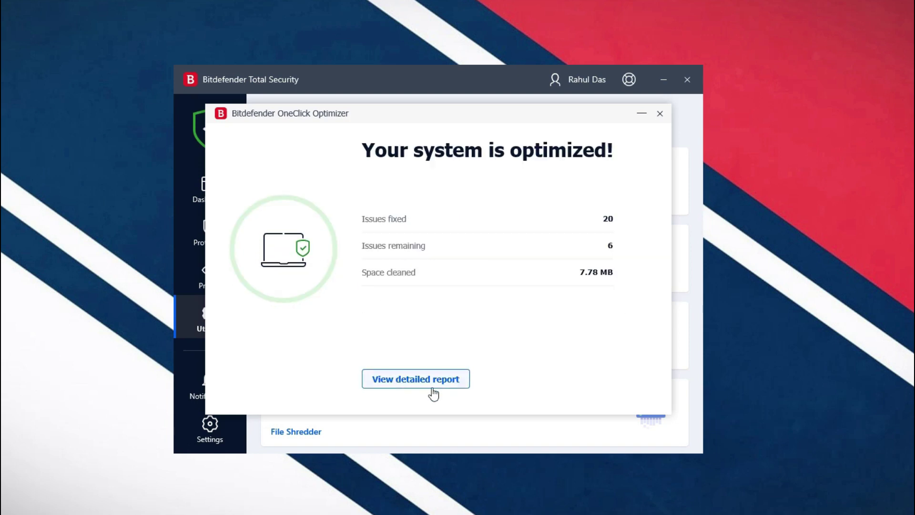
{"action": "left_click", "coordinate": [660, 114]}
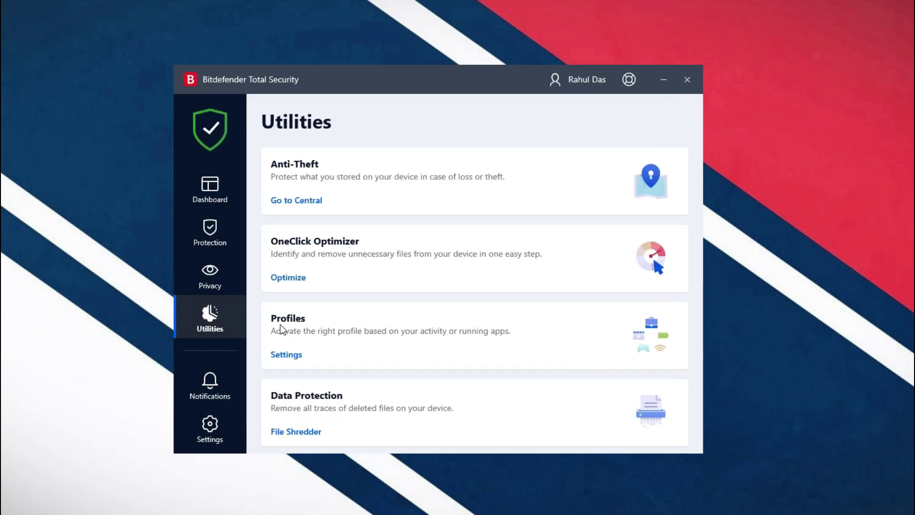
Step: Switch the Game and Movie profiles on and back off, then enable automatic profile activation
{"action": "left_click", "coordinate": [293, 355]}
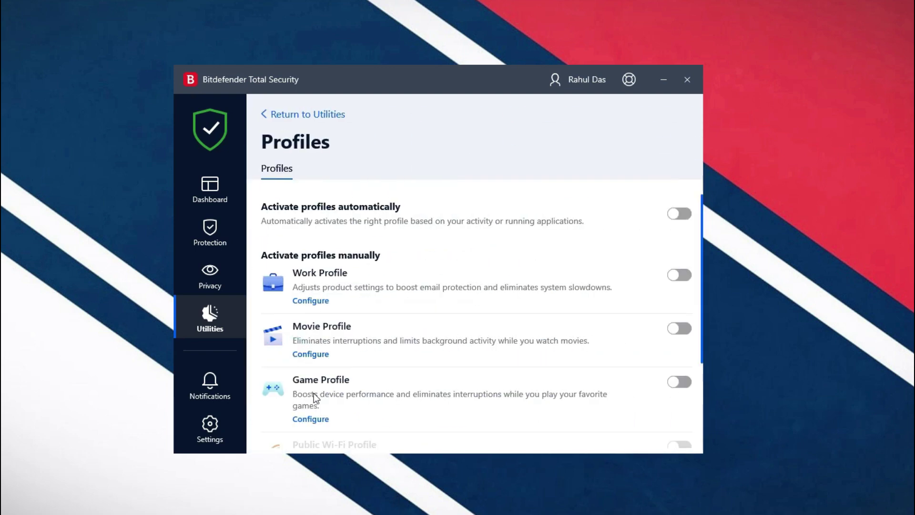
{"action": "left_click", "coordinate": [680, 385]}
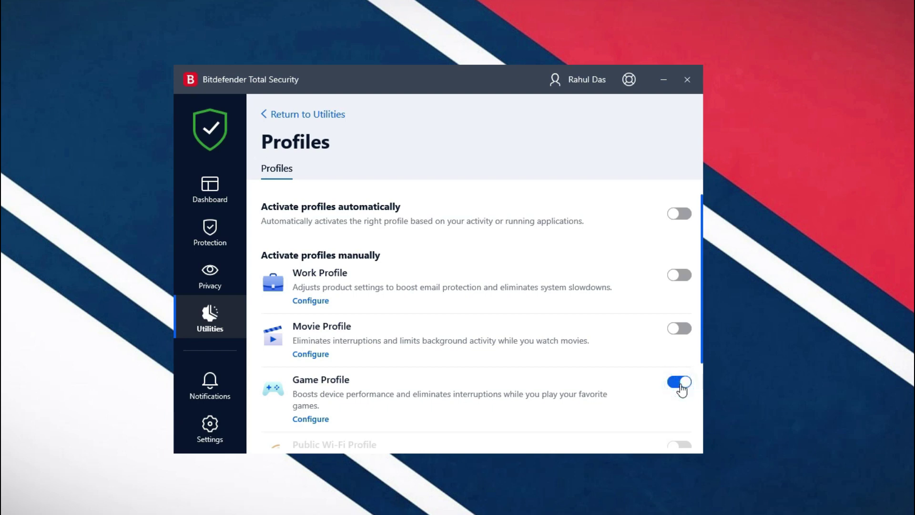
{"action": "left_click", "coordinate": [682, 388]}
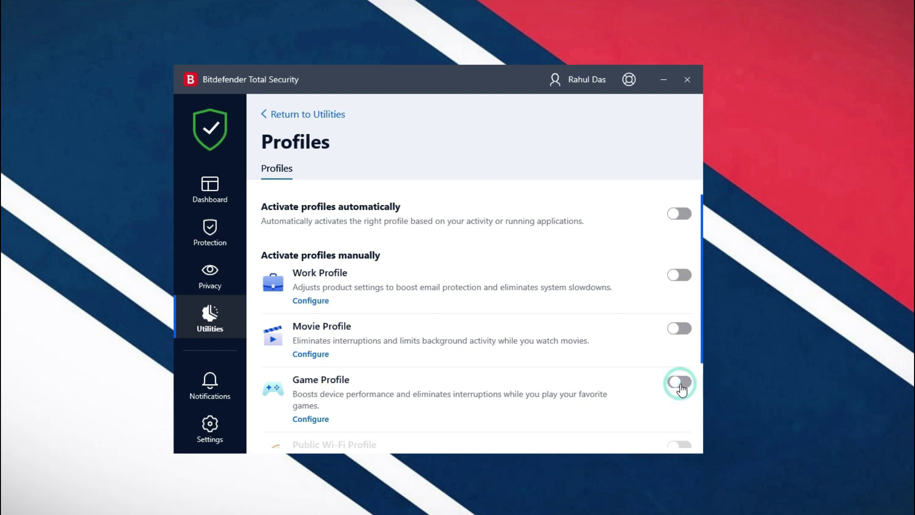
{"action": "left_click", "coordinate": [680, 333]}
{"action": "left_click", "coordinate": [681, 333]}
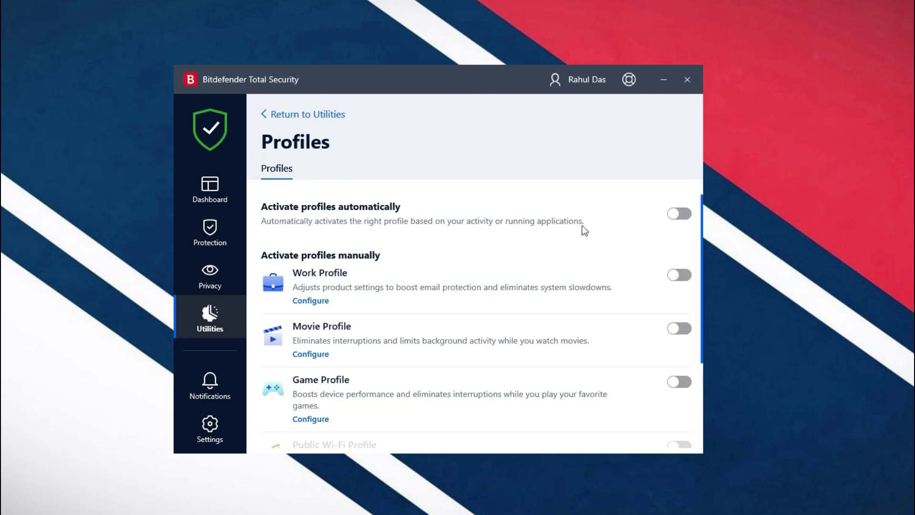
{"action": "left_click", "coordinate": [678, 217]}
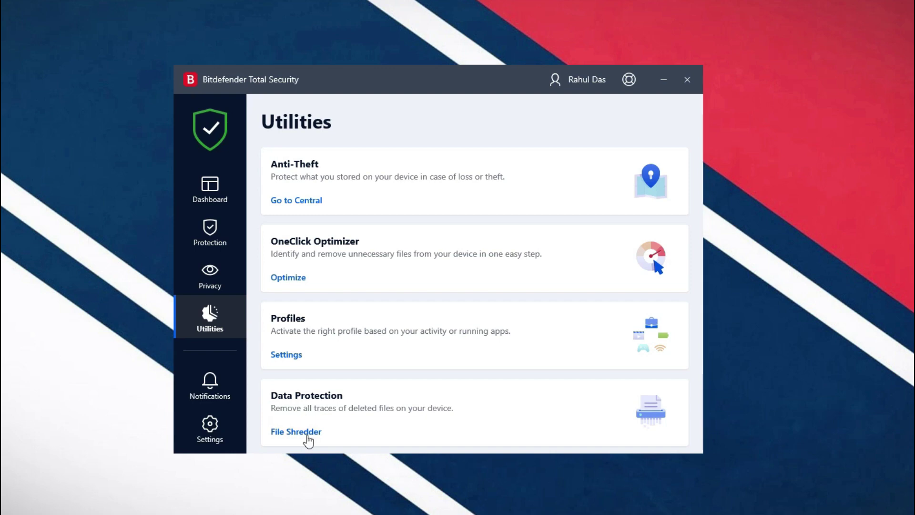
Step: Open File Shredder, cancel the file selection, and close it without shredding anything
{"action": "left_click", "coordinate": [306, 436]}
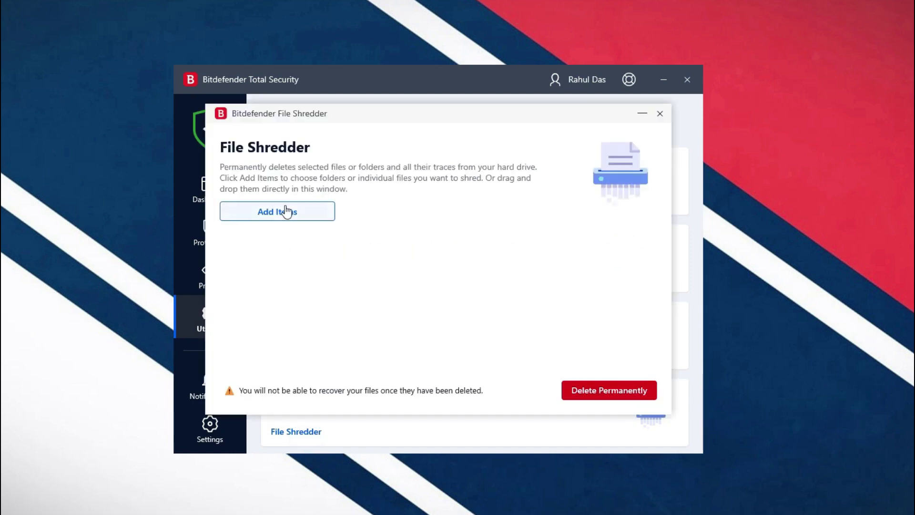
{"action": "left_click", "coordinate": [286, 211]}
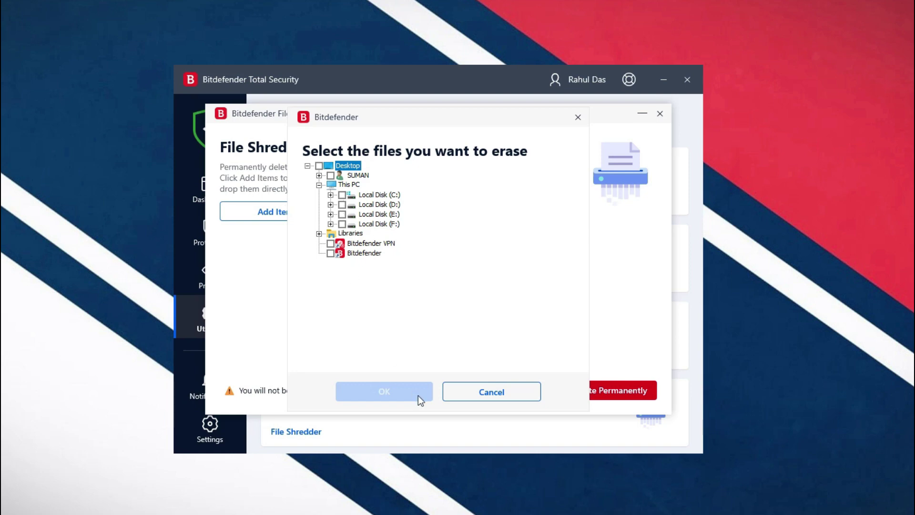
{"action": "left_click", "coordinate": [496, 392]}
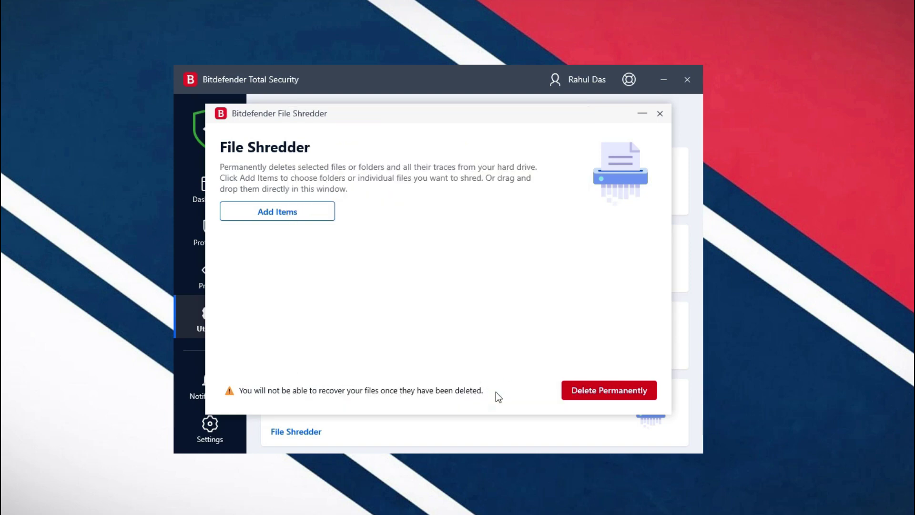
{"action": "left_click", "coordinate": [660, 114]}
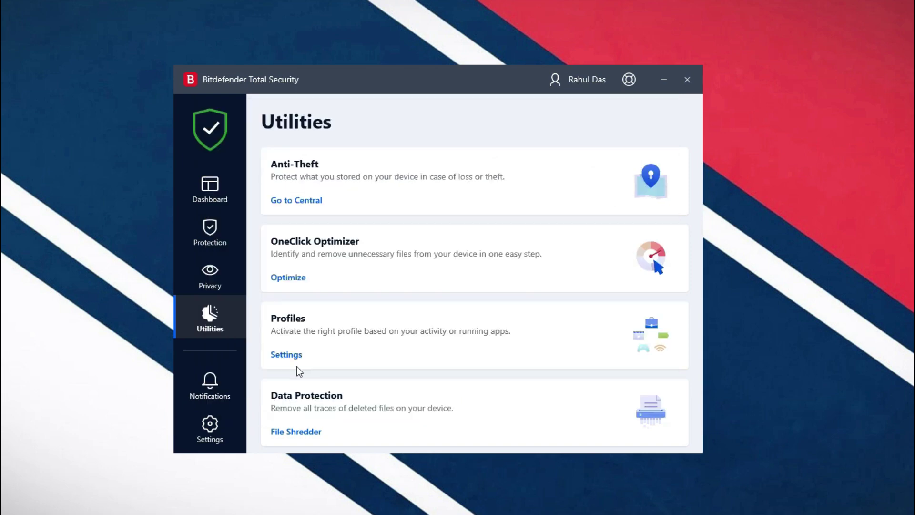
Step: Scroll through the Notifications list, then go to Settings on the General tab
{"action": "left_click", "coordinate": [204, 388]}
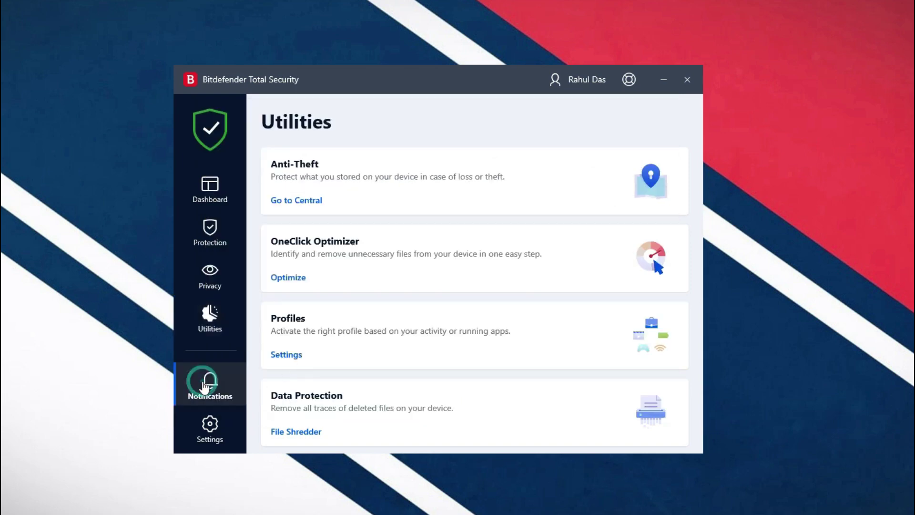
{"action": "scroll", "coordinate": [378, 331], "scroll_direction": "down", "scroll_amount": 2}
{"action": "scroll", "coordinate": [380, 332], "scroll_direction": "up", "scroll_amount": 2}
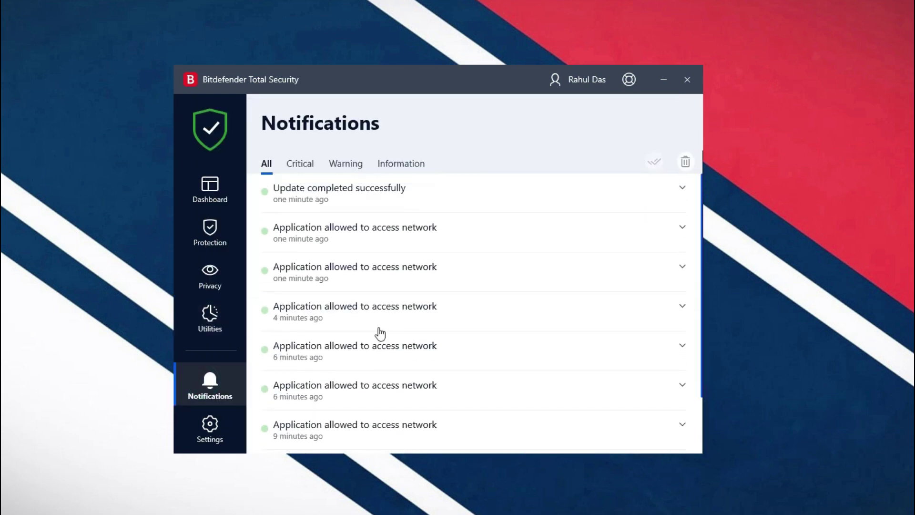
{"action": "left_click", "coordinate": [210, 442]}
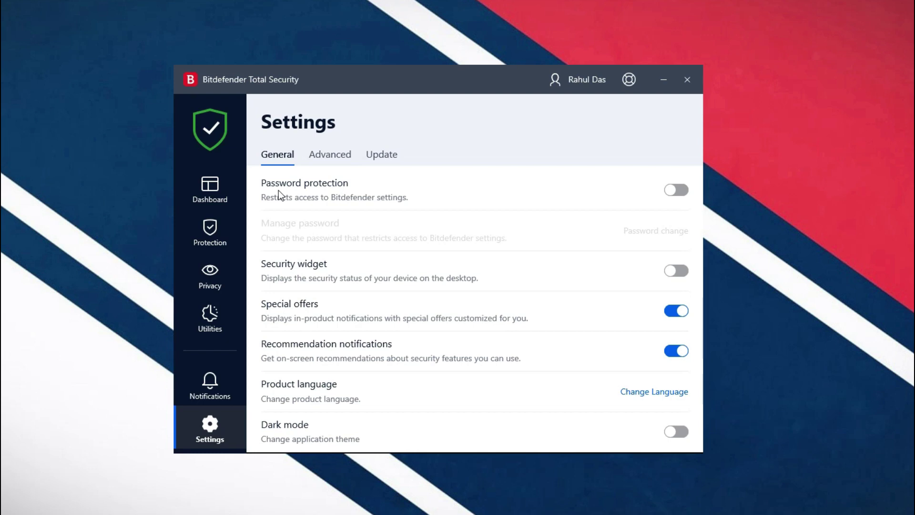
Step: Try password protection and dark mode, leaving both off, and turn off Special offers
{"action": "left_click", "coordinate": [679, 193]}
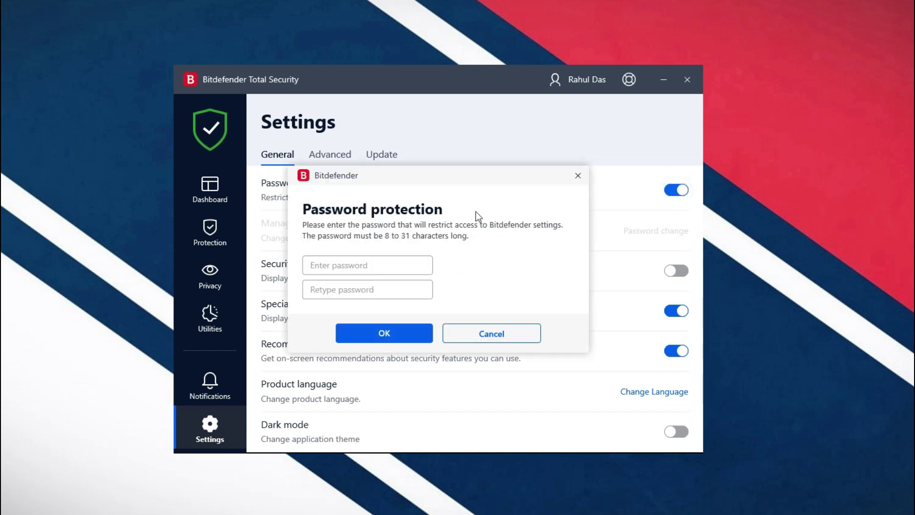
{"action": "left_click", "coordinate": [461, 334]}
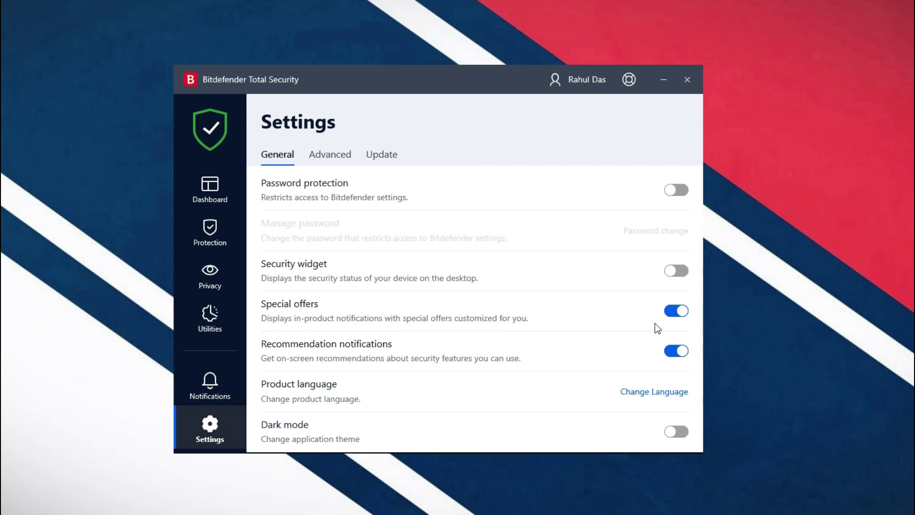
{"action": "left_click", "coordinate": [681, 313]}
{"action": "left_click", "coordinate": [682, 433]}
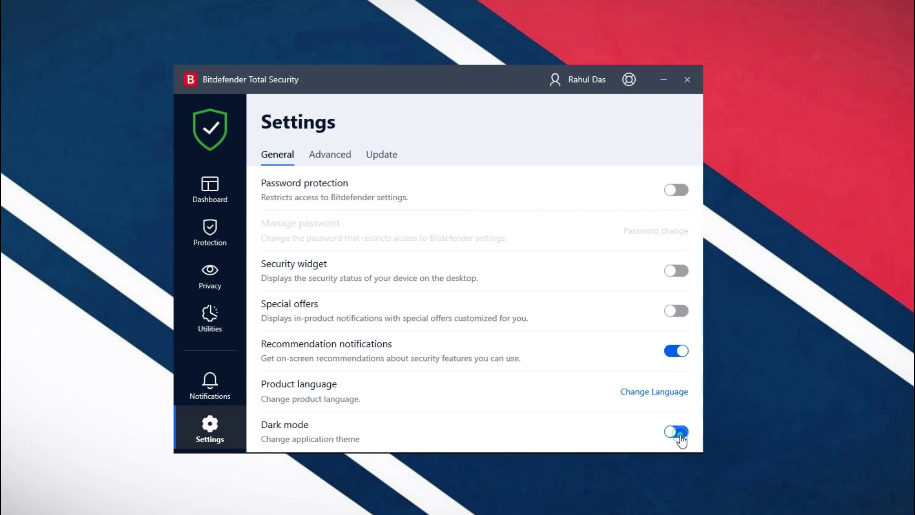
{"action": "left_click", "coordinate": [681, 435]}
Step: View the Advanced settings, then the Update tab with automatic updates every 1 hour
{"action": "left_click", "coordinate": [321, 157]}
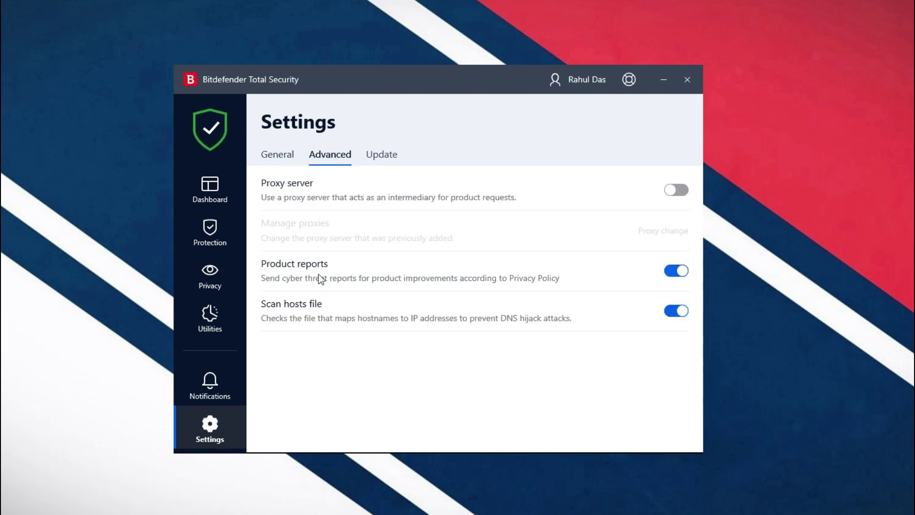
{"action": "left_click", "coordinate": [392, 157]}
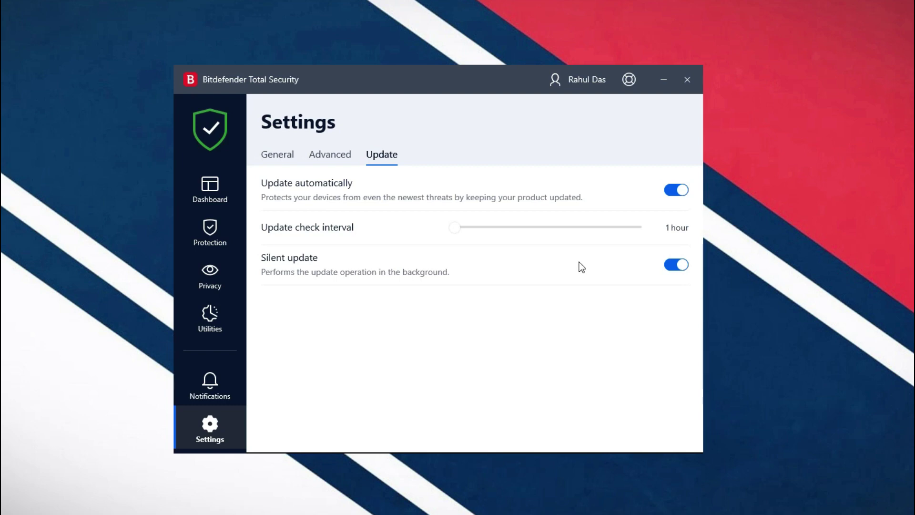
Step: View My Account and the Support options, then minimize the Bitdefender window
{"action": "left_click", "coordinate": [577, 87]}
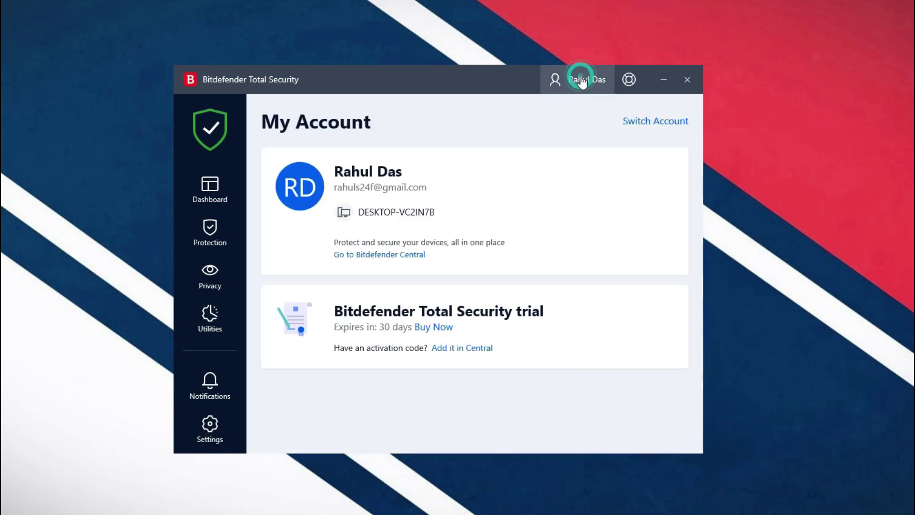
{"action": "left_click", "coordinate": [629, 82]}
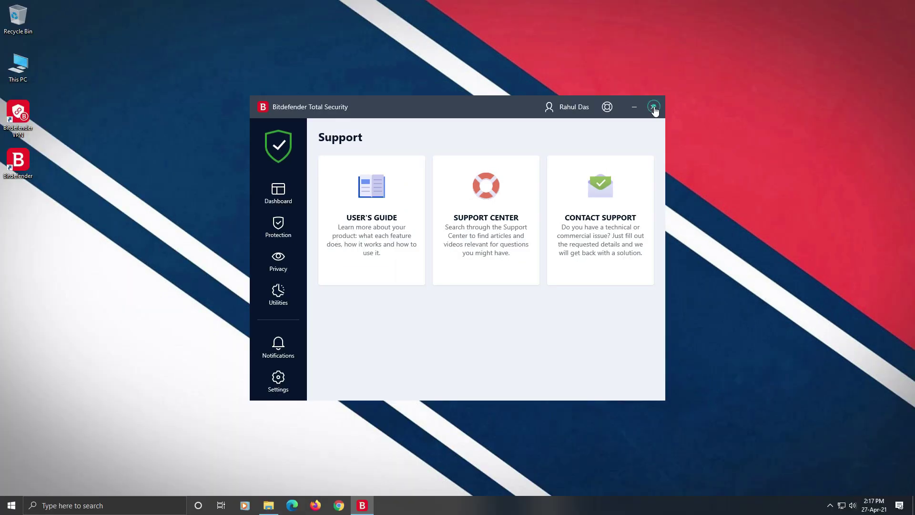
{"action": "left_click", "coordinate": [664, 81]}
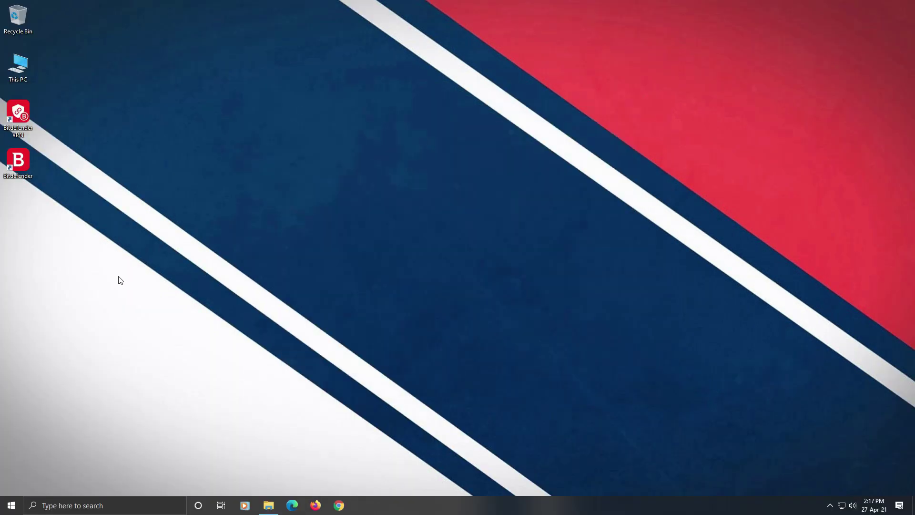
Step: Launch Bitdefender VPN from the desktop icon, connect it, then disconnect
{"action": "double_click", "coordinate": [23, 118]}
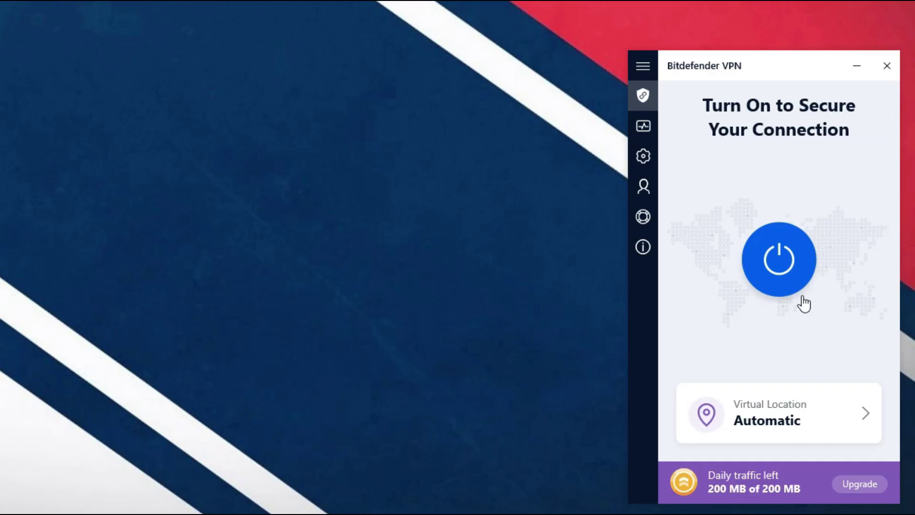
{"action": "left_click", "coordinate": [780, 263]}
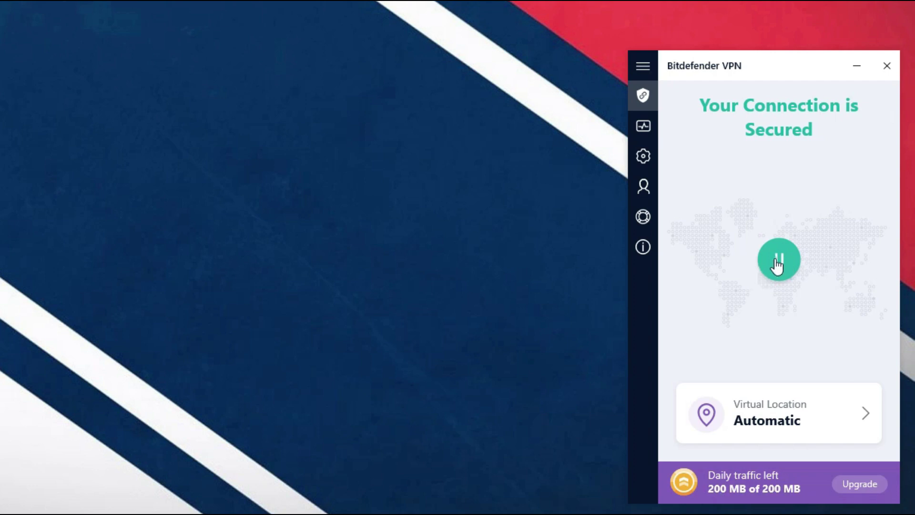
{"action": "left_click", "coordinate": [776, 260]}
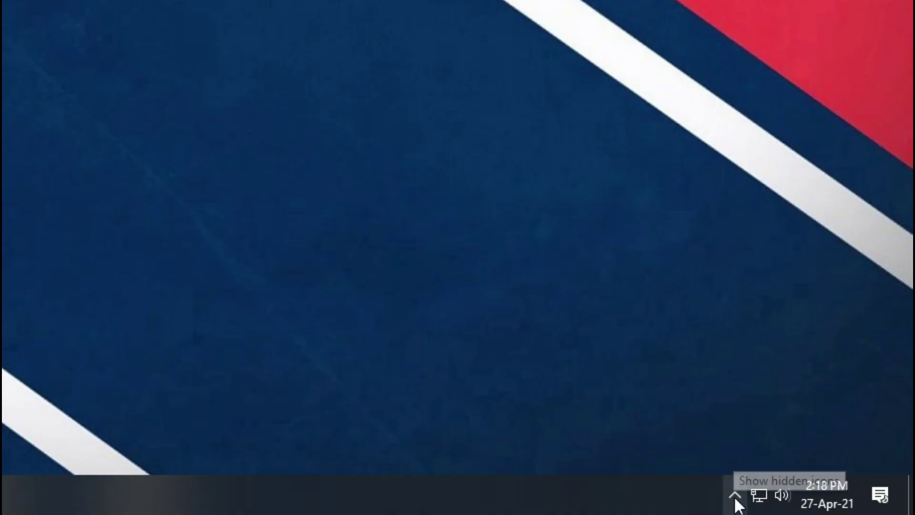
Step: Show the main Bitdefender window from the tray icon menu, then close it
{"action": "left_click", "coordinate": [735, 495]}
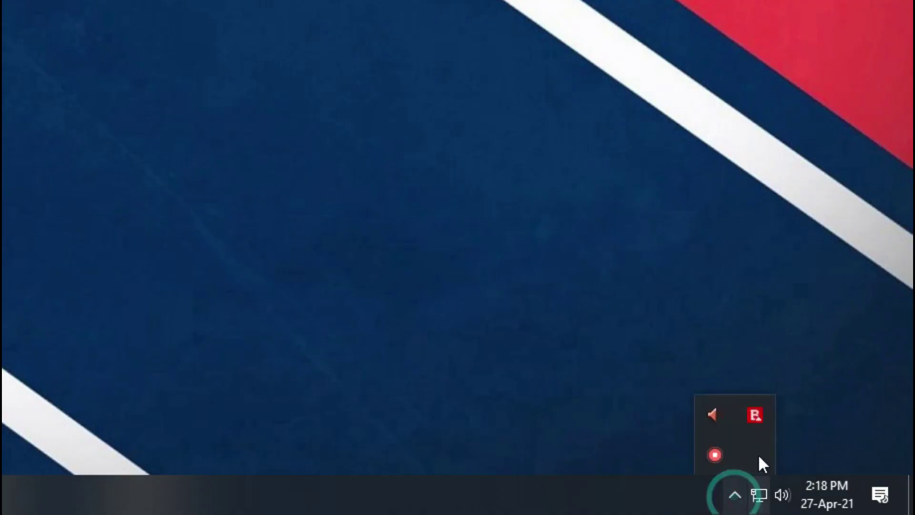
{"action": "right_click", "coordinate": [755, 417]}
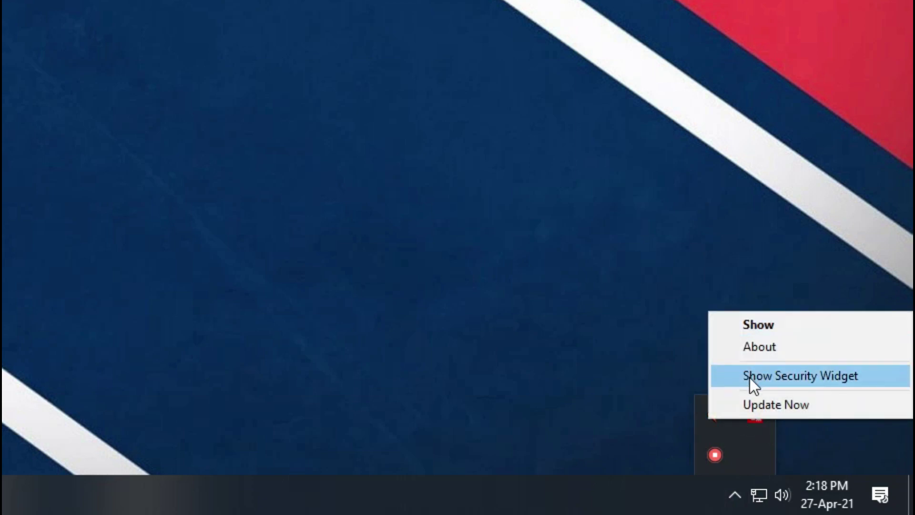
{"action": "left_click", "coordinate": [751, 327]}
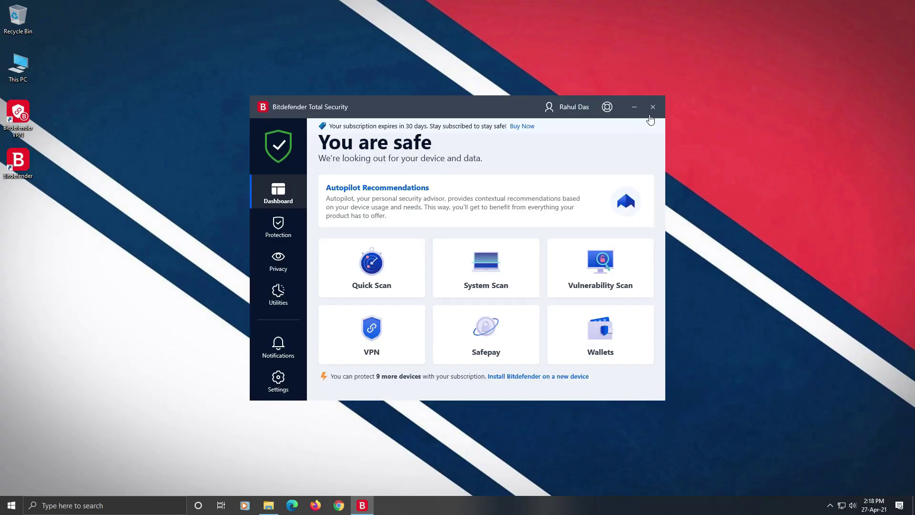
{"action": "left_click", "coordinate": [654, 107]}
Step: Open About from the tray menu to see Build 25.0.19.73, then close it
{"action": "left_click", "coordinate": [830, 505]}
{"action": "right_click", "coordinate": [821, 487]}
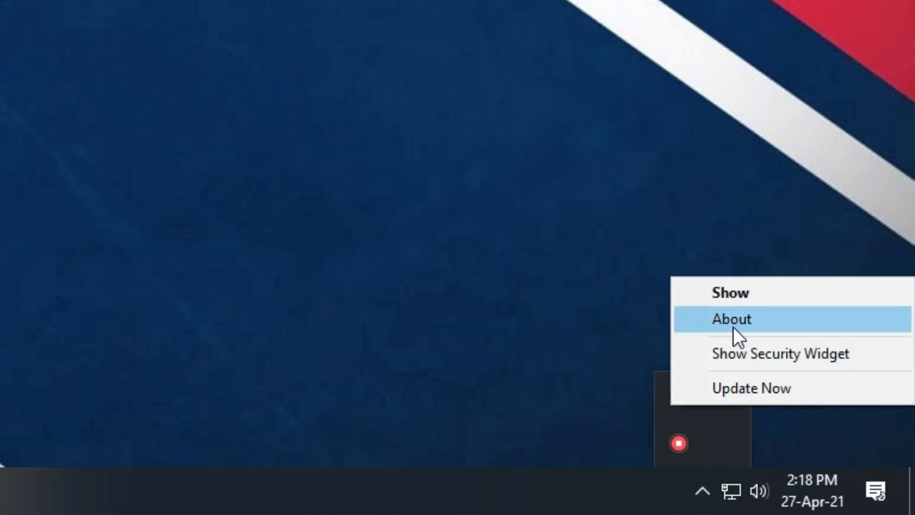
{"action": "left_click", "coordinate": [733, 327]}
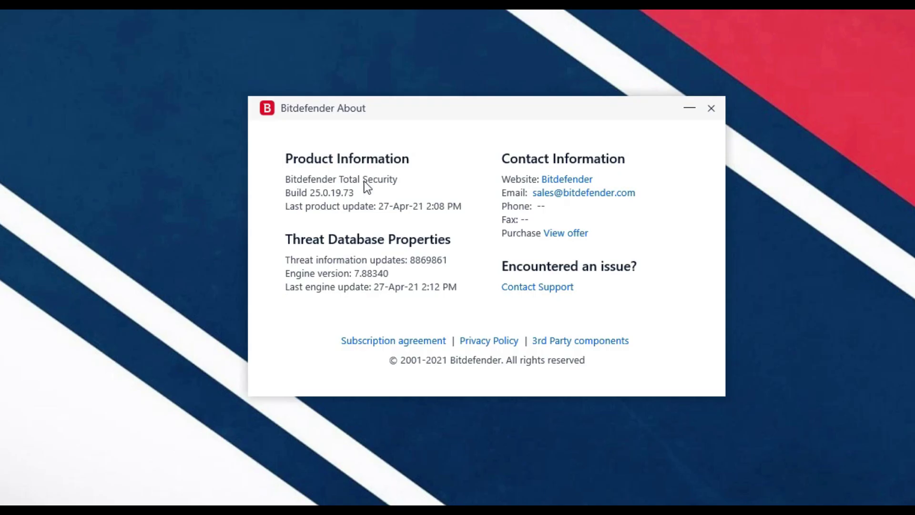
{"action": "left_click", "coordinate": [711, 108]}
Step: Display the security widget from the tray menu, then close it
{"action": "left_click", "coordinate": [750, 496]}
{"action": "right_click", "coordinate": [733, 459]}
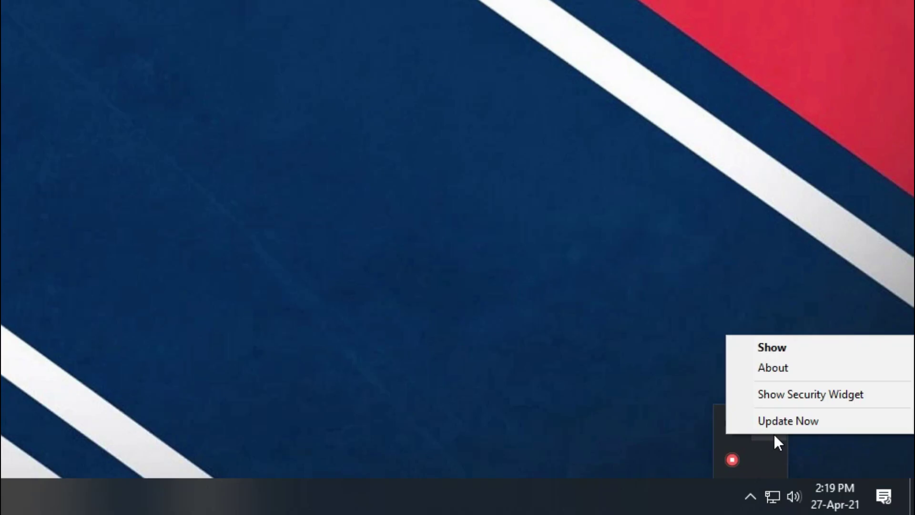
{"action": "left_click", "coordinate": [789, 395]}
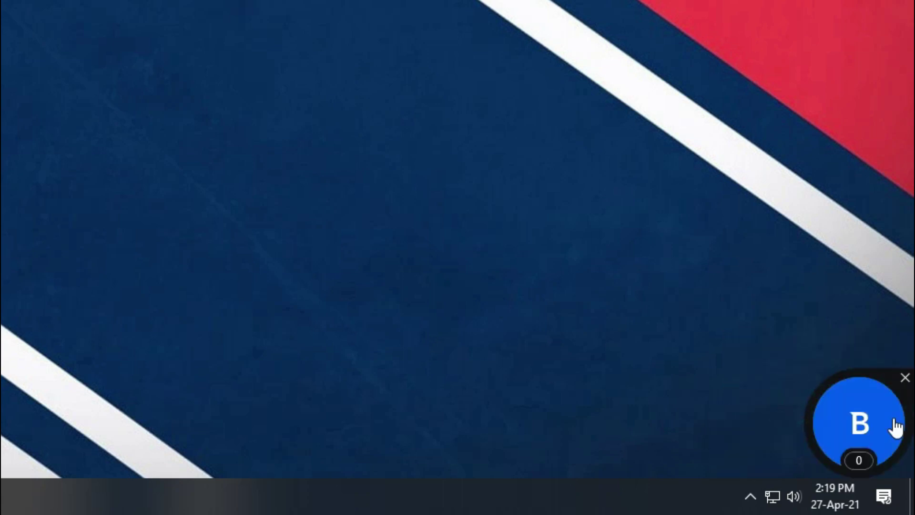
{"action": "left_click", "coordinate": [905, 378]}
Step: Start an update check with Update Now from the tray menu
{"action": "left_click", "coordinate": [750, 496]}
{"action": "right_click", "coordinate": [732, 459]}
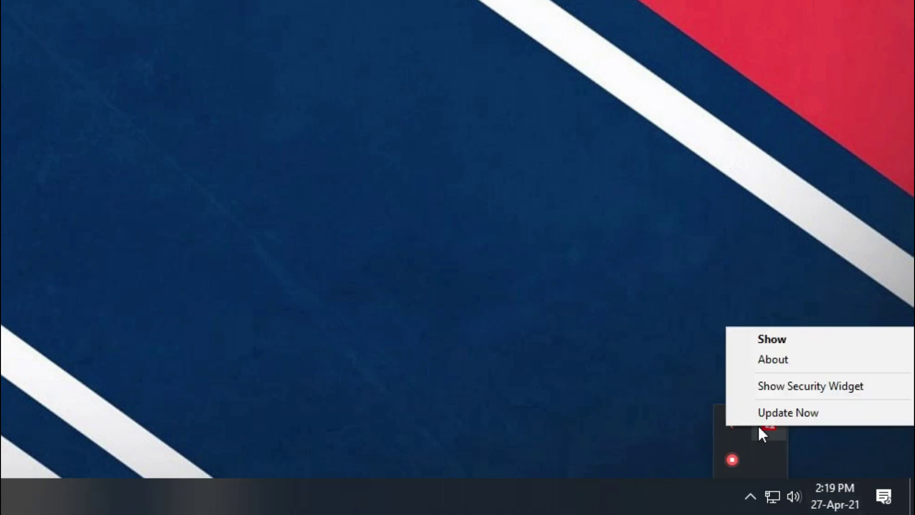
{"action": "left_click", "coordinate": [856, 413]}
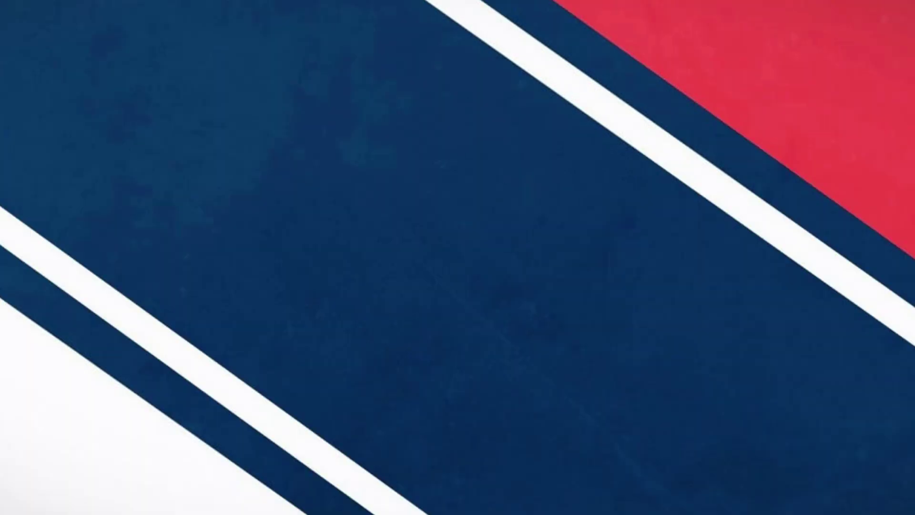